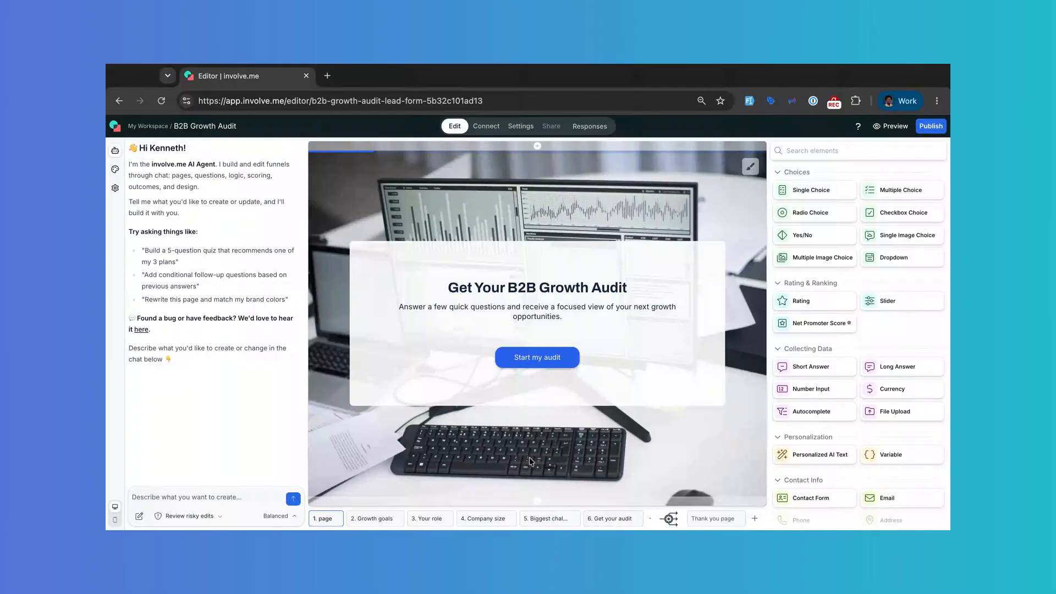
Step: Review each funnel page from Growth goals through the thank-you page, then return to the first page
click(365, 519)
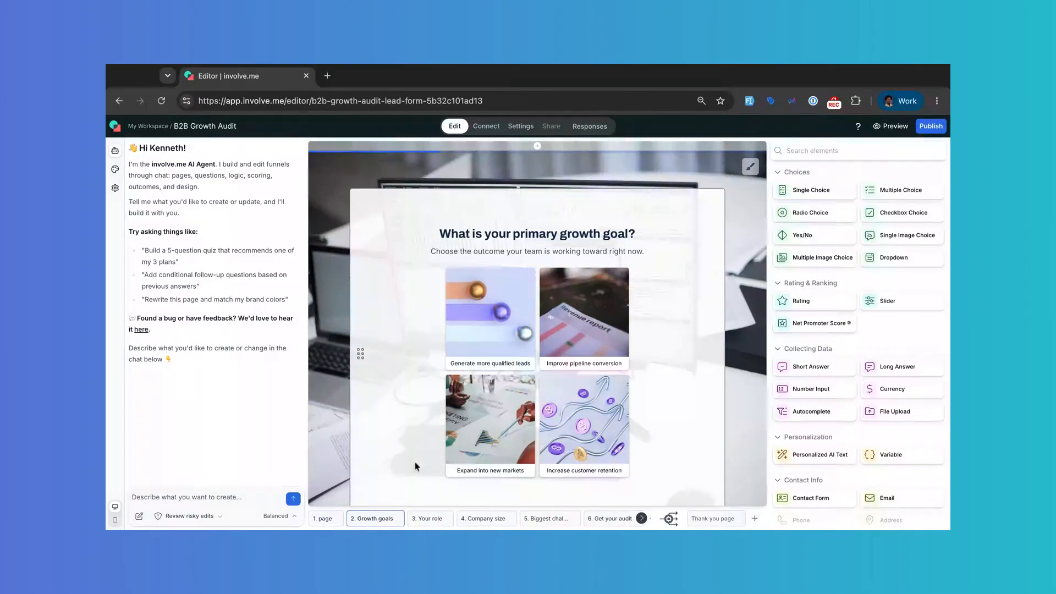
click(429, 519)
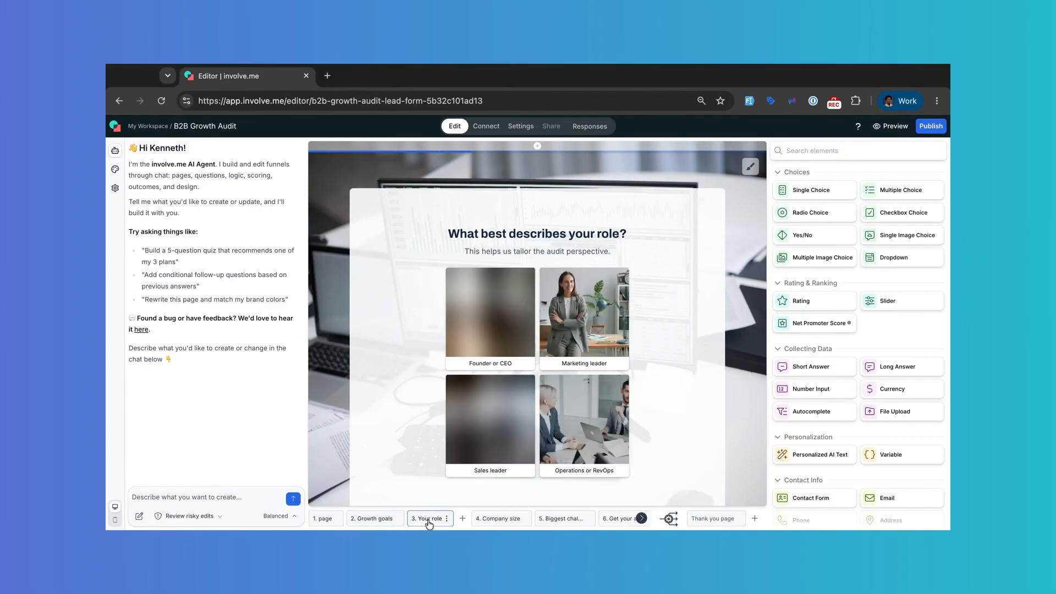
click(483, 520)
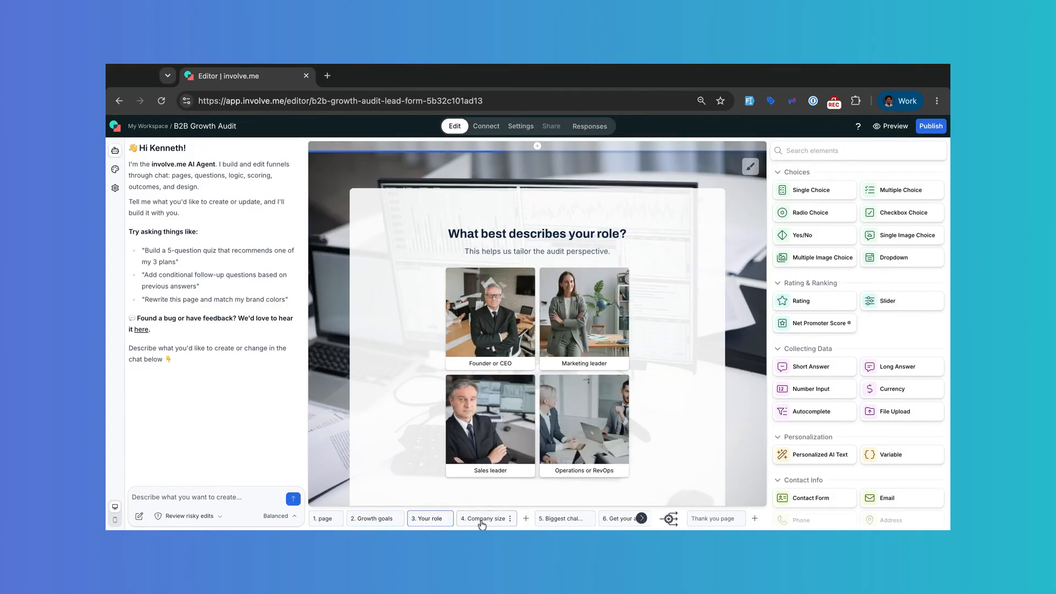
click(548, 519)
click(608, 519)
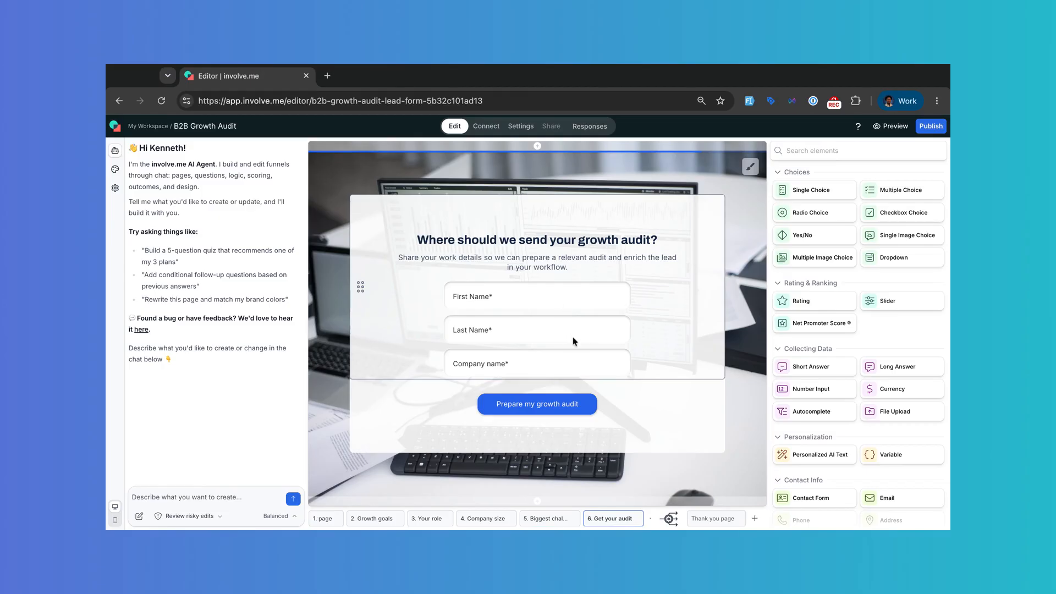
click(718, 518)
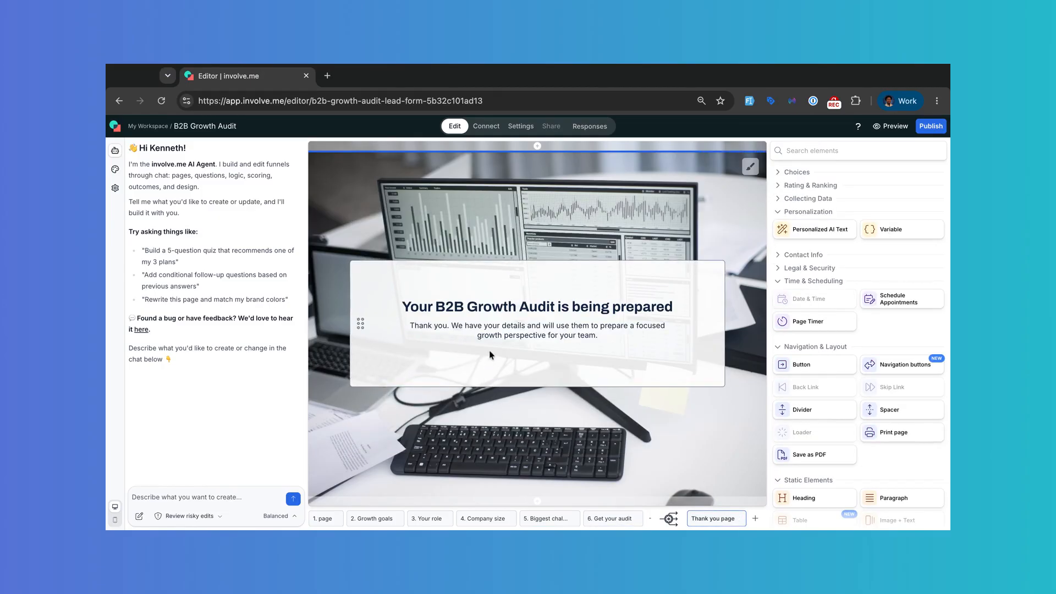
click(321, 516)
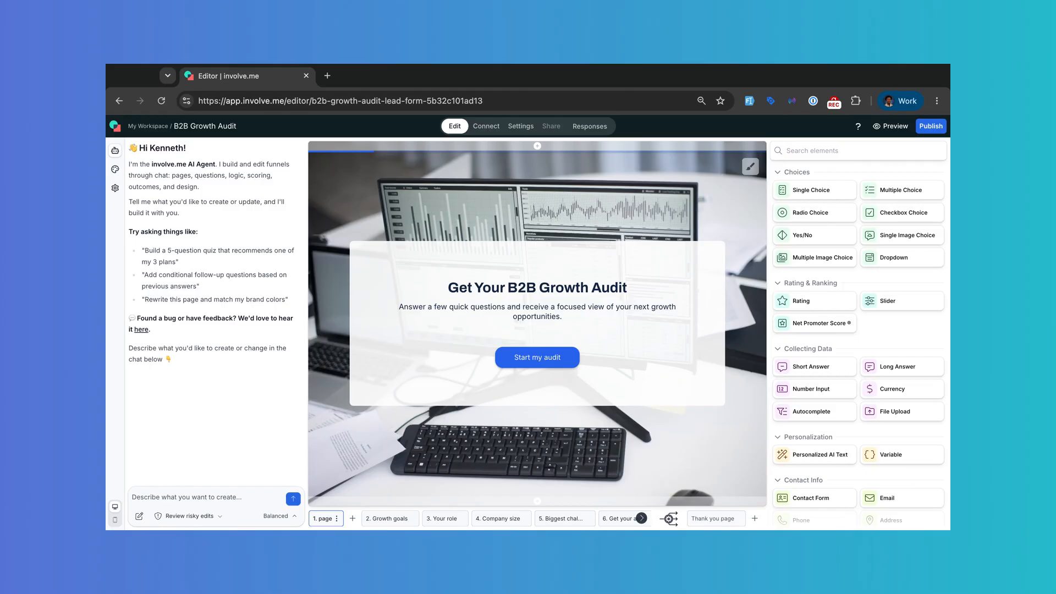
Step: Start the audit in preview, answering growth goal, role, company size and 'Converting demand into revenue' challenge
click(889, 131)
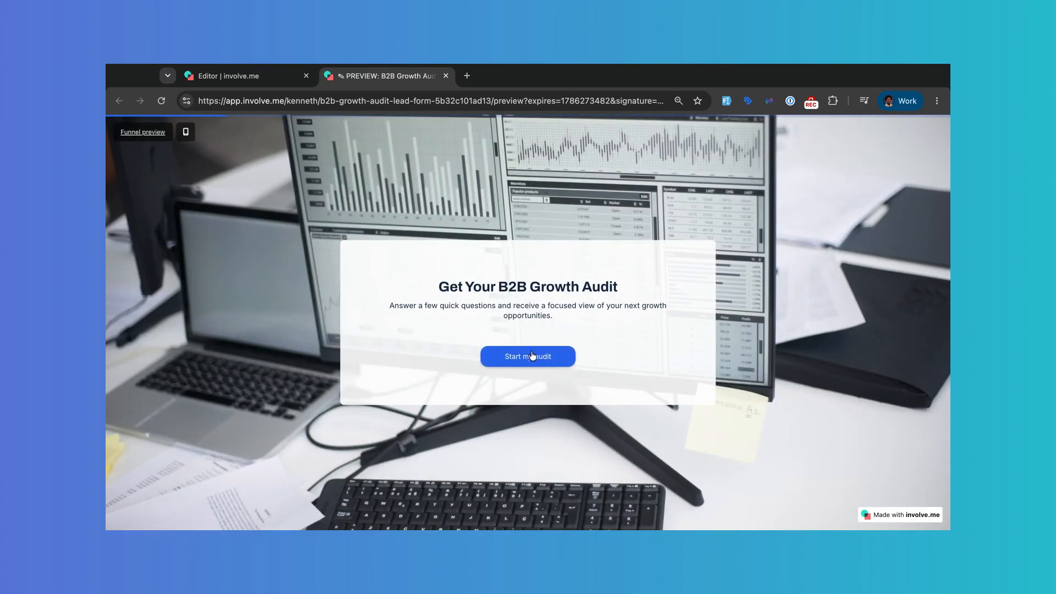
click(530, 356)
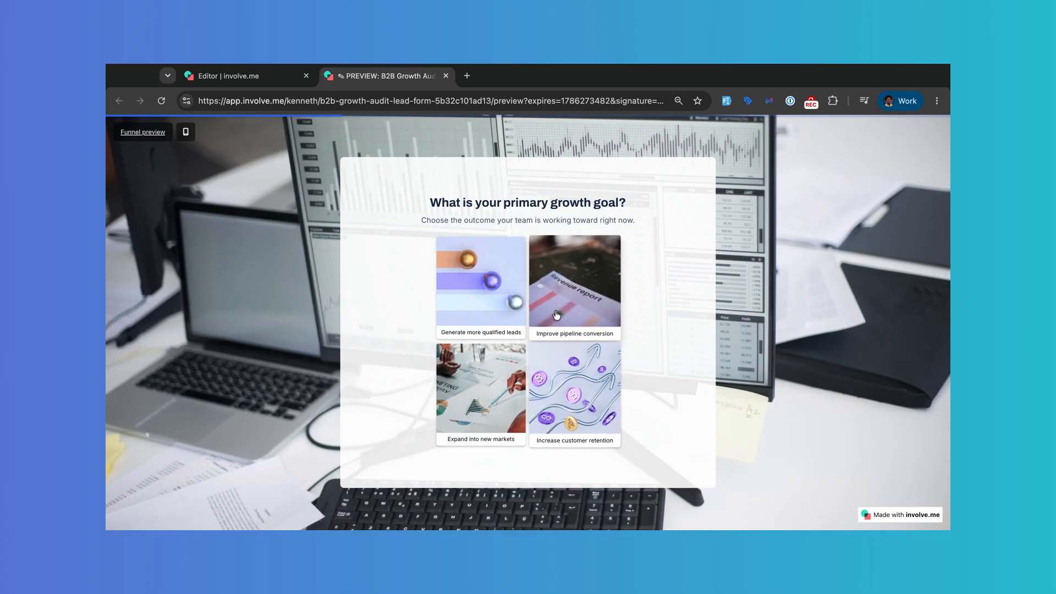
click(569, 379)
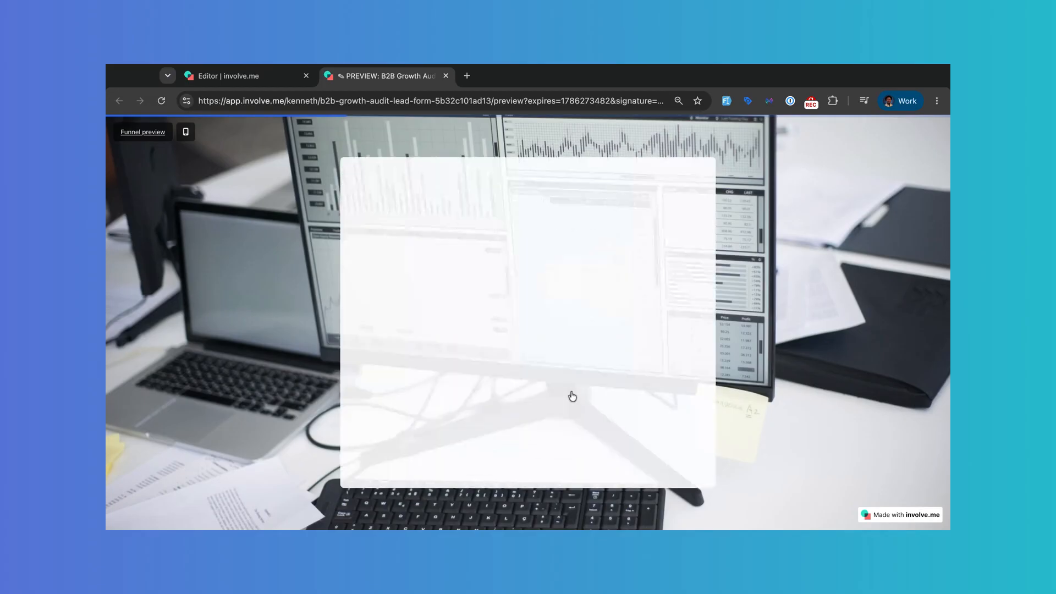
click(486, 315)
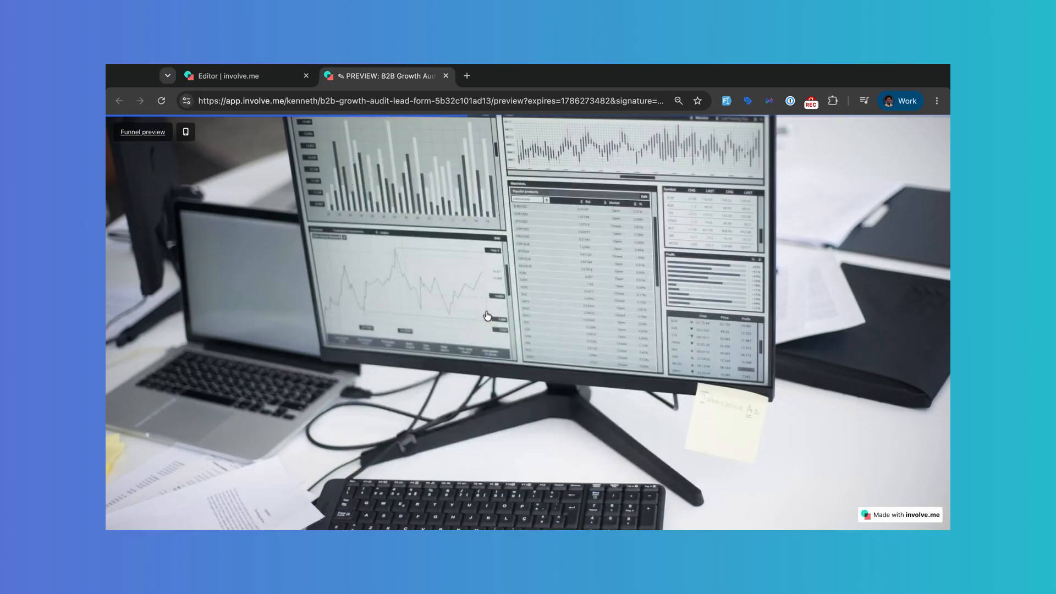
click(486, 315)
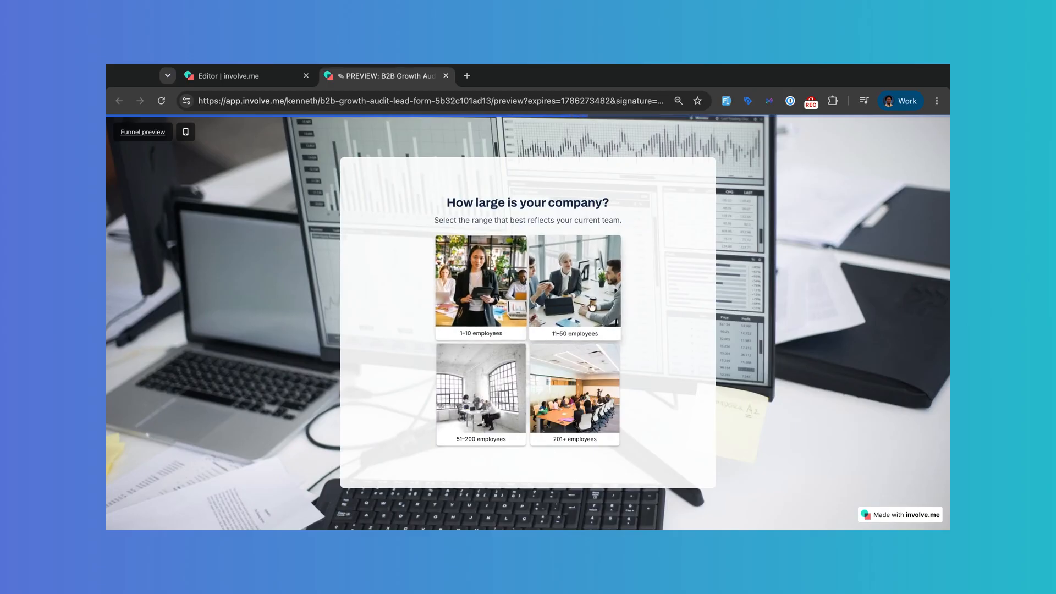
click(591, 306)
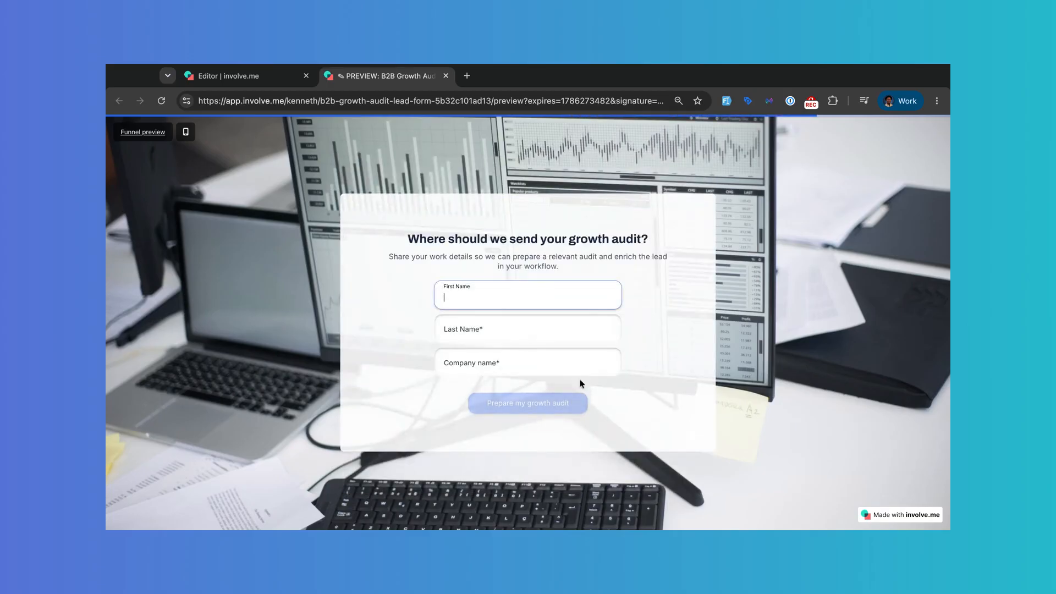
Step: Enter a test first and last name with company 'involve.me', submit, and close the preview
click(509, 333)
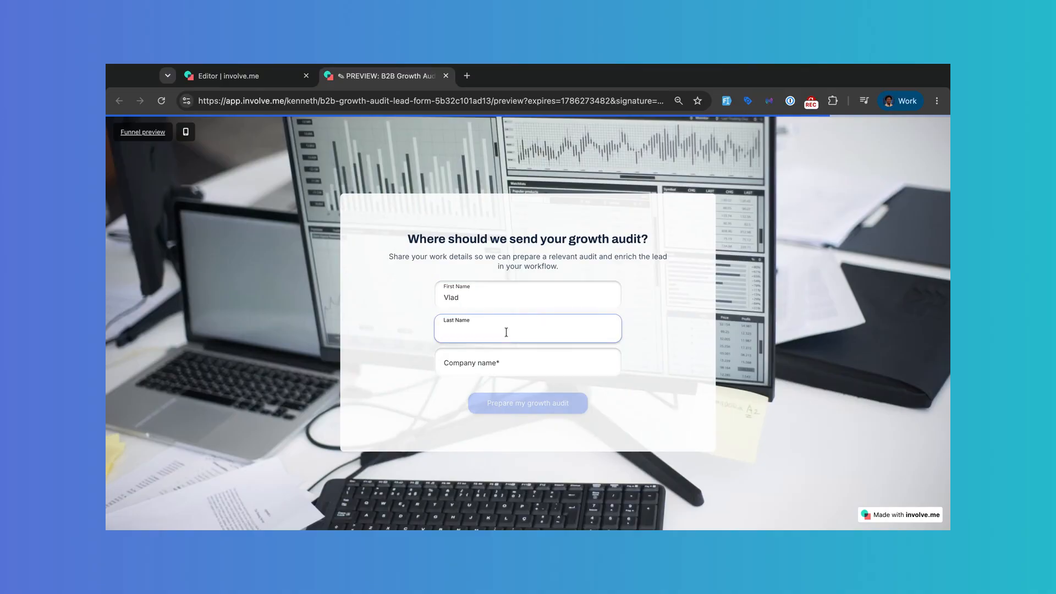
click(497, 360)
text(involve.)
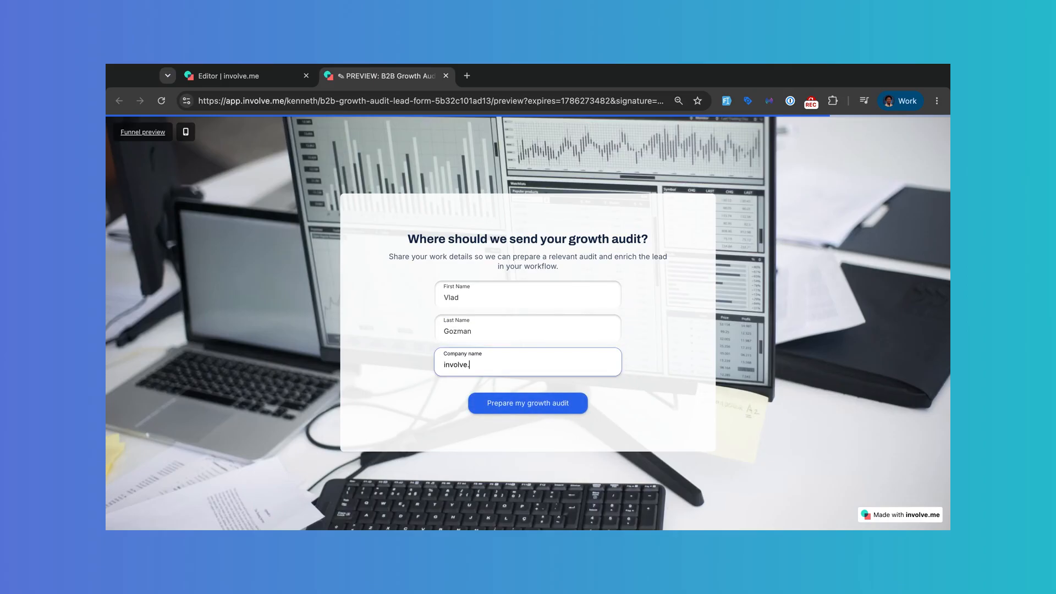
text(me)
click(543, 406)
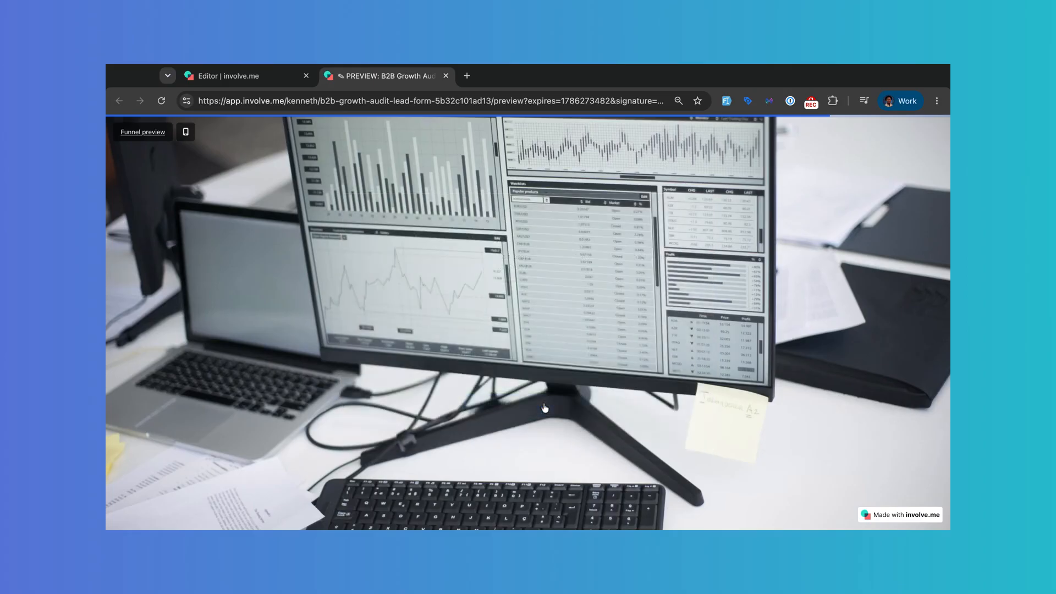
key(ctrl+w)
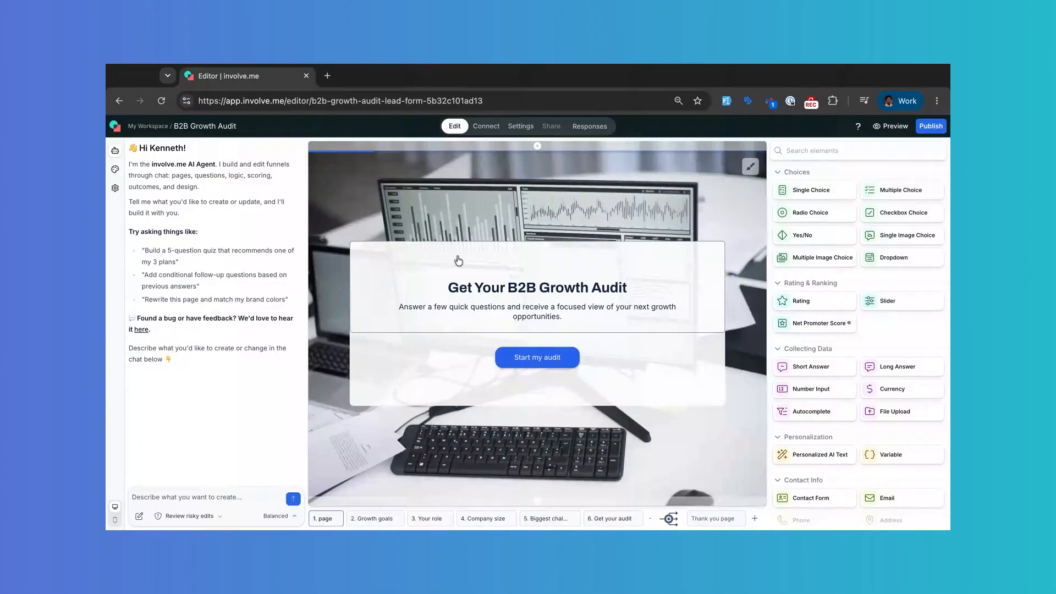
Step: Filter the funnel's Connect integrations by 'zapi', connect Zapier, and start a new workflow
click(487, 126)
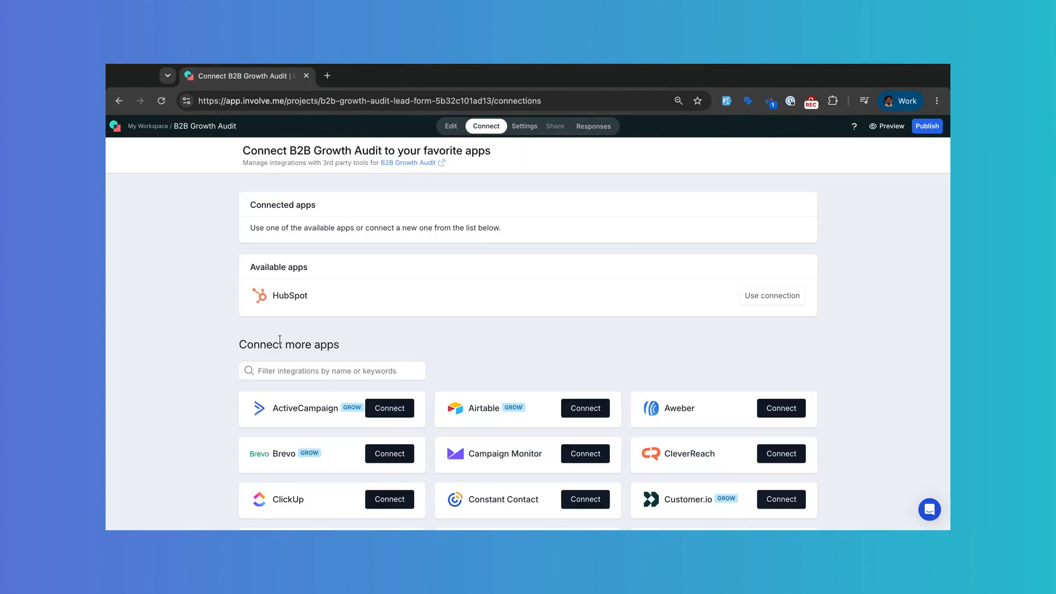
click(309, 372)
text(zapi)
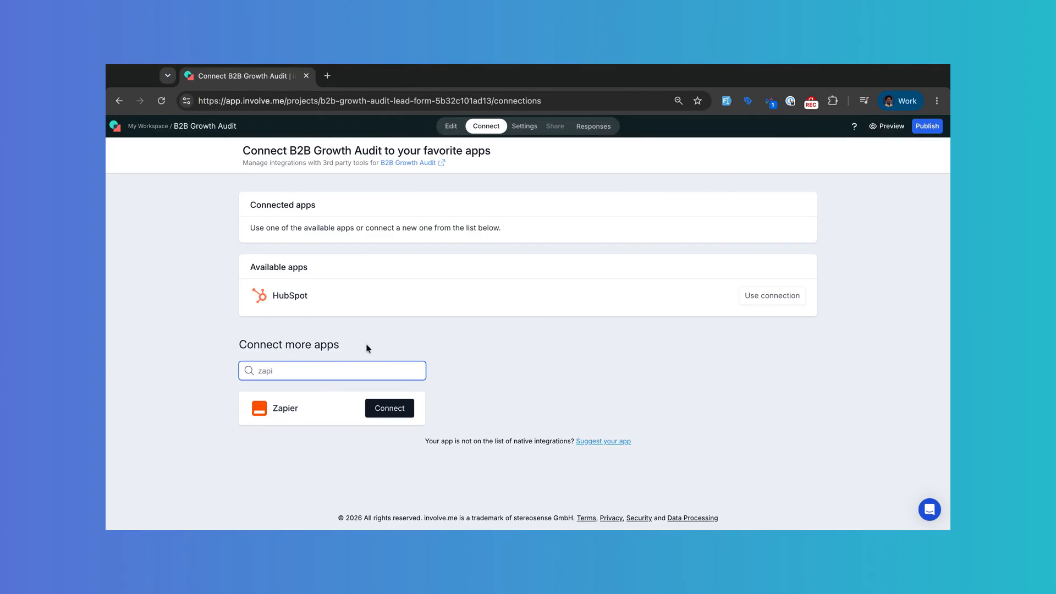
click(383, 409)
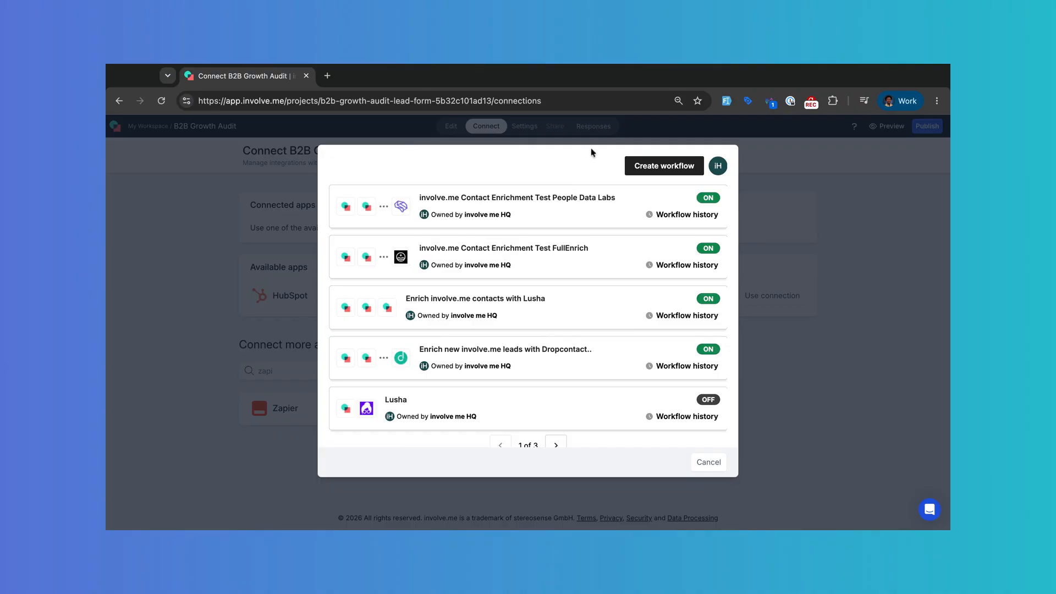
click(669, 168)
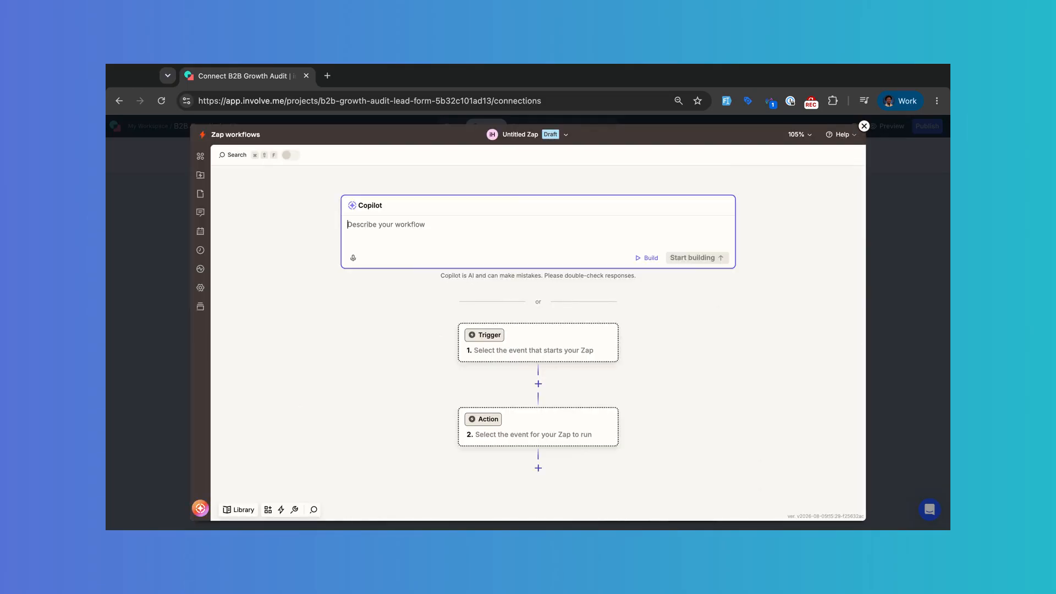
Step: Rename the untitled zap to 'B2B Growth Audit, Enrich New Leads with Dropcontact'
click(569, 137)
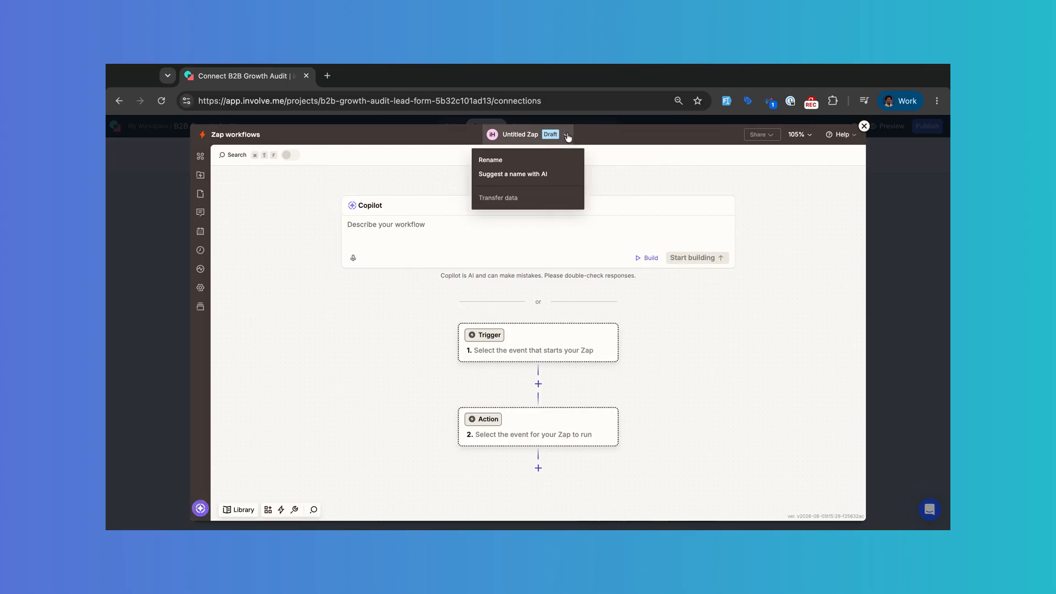
click(520, 161)
text(B2B Growth Audit, Enrich New Leads with Dropcontact)
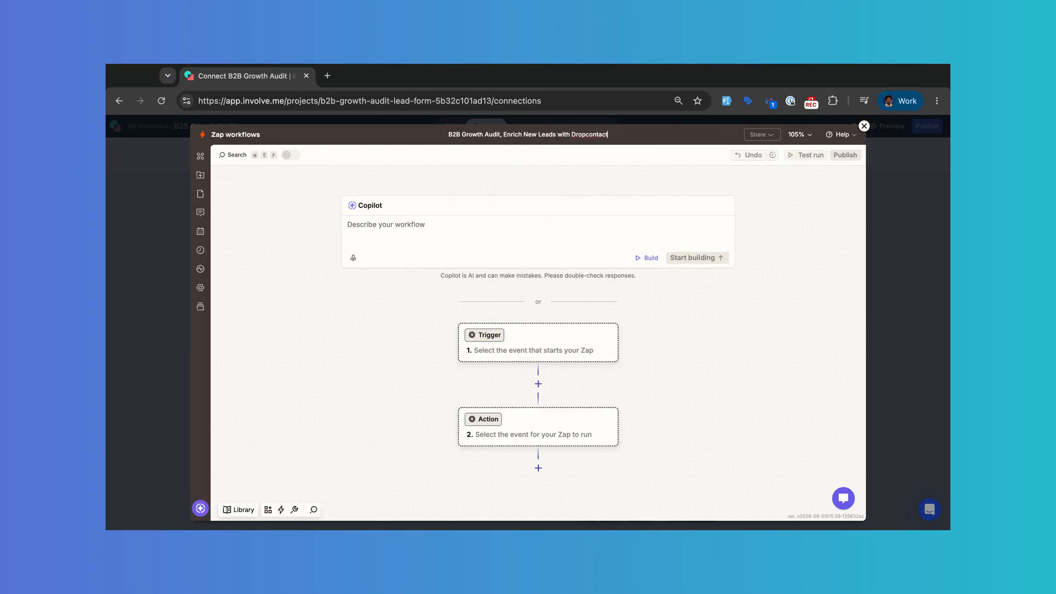
key(Return)
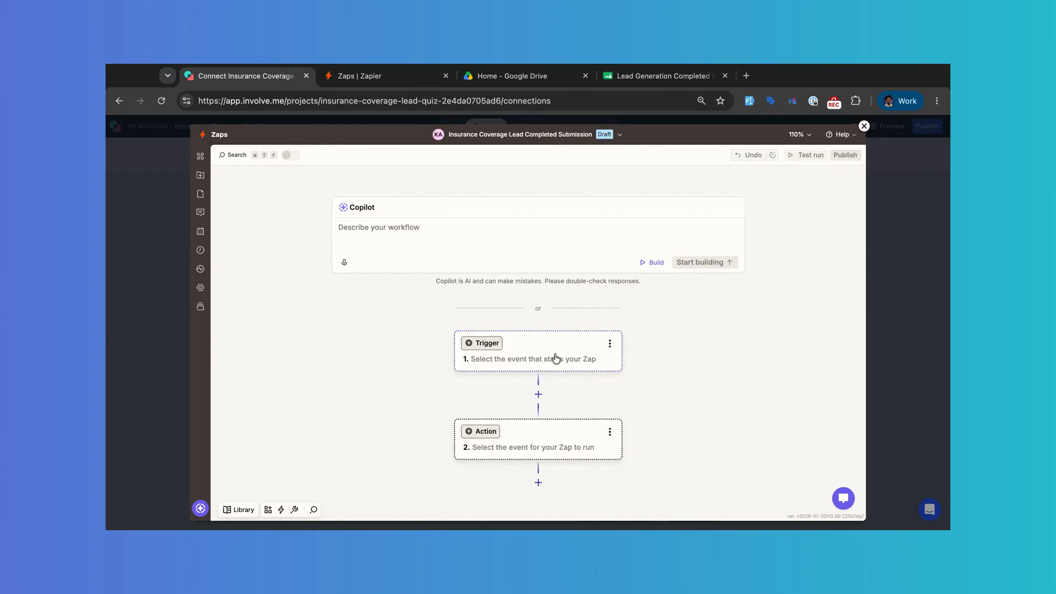
click(556, 358)
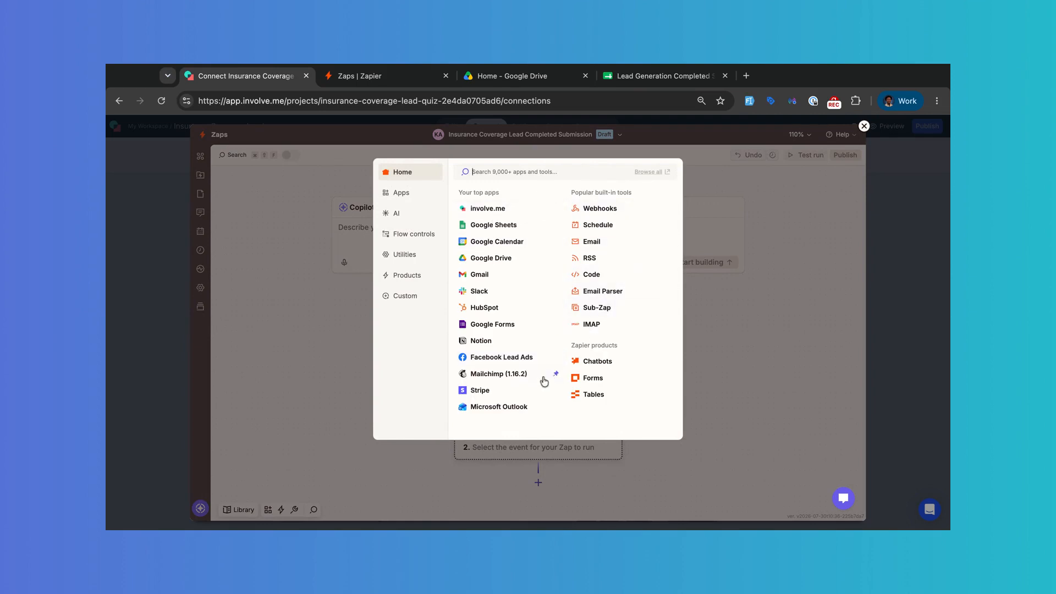
Step: Set the trigger to involve.me's New Completed Submission event using the connected involve.me account
click(483, 209)
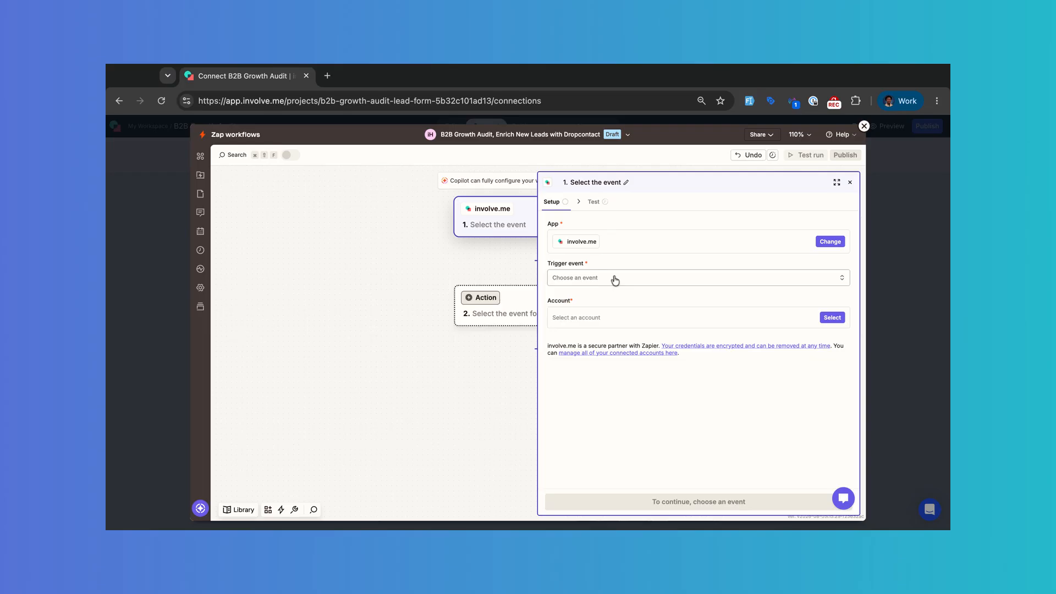
click(613, 279)
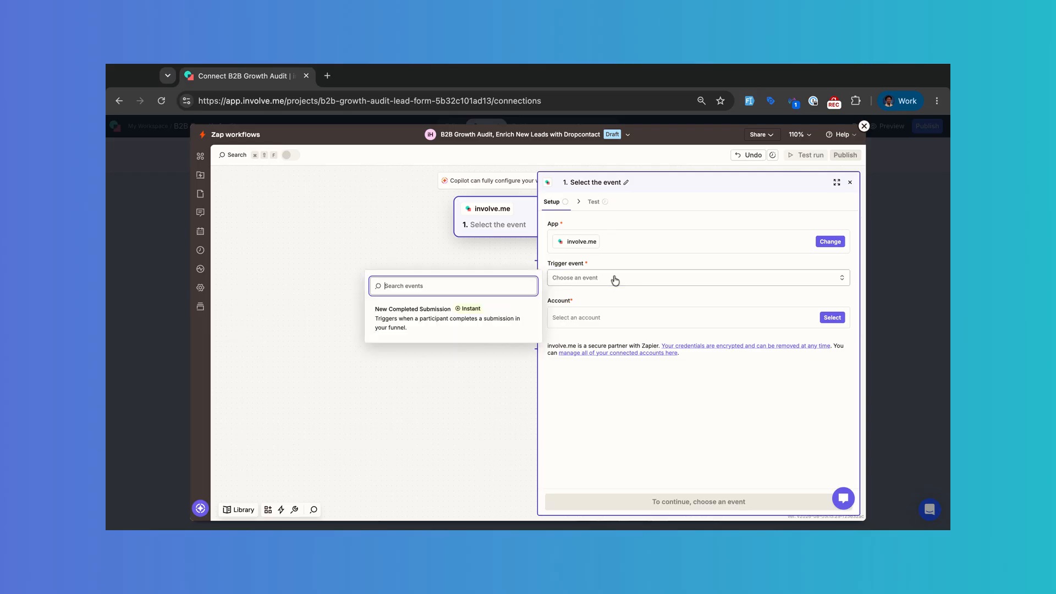
click(423, 321)
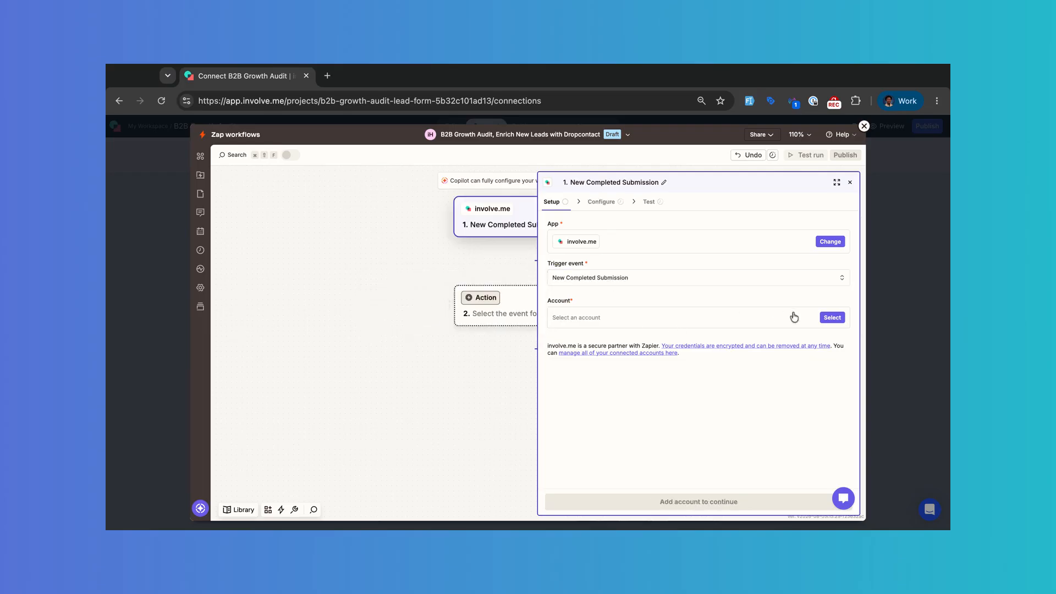
click(830, 317)
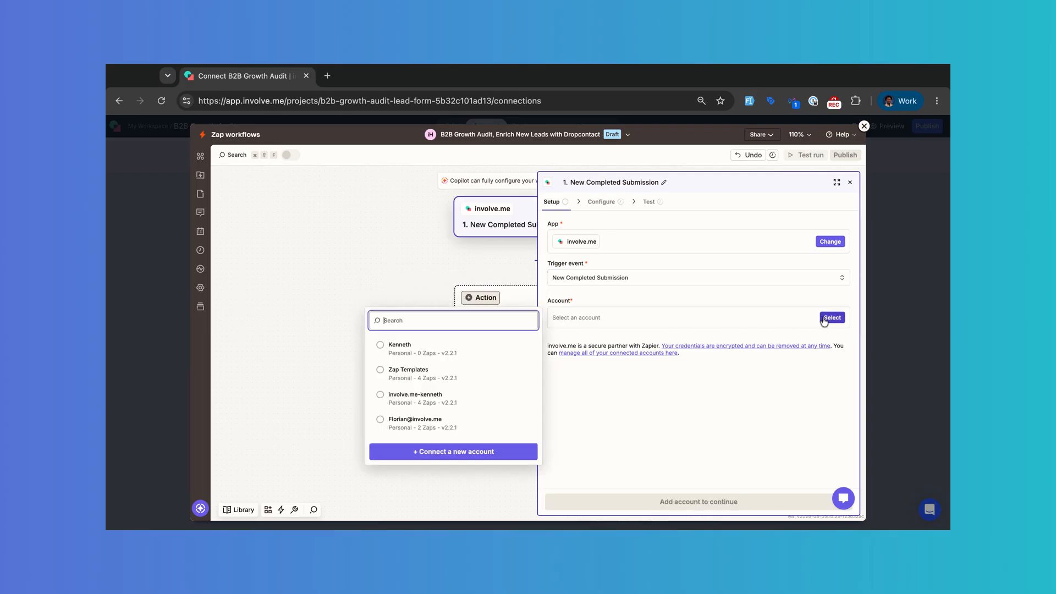
click(382, 349)
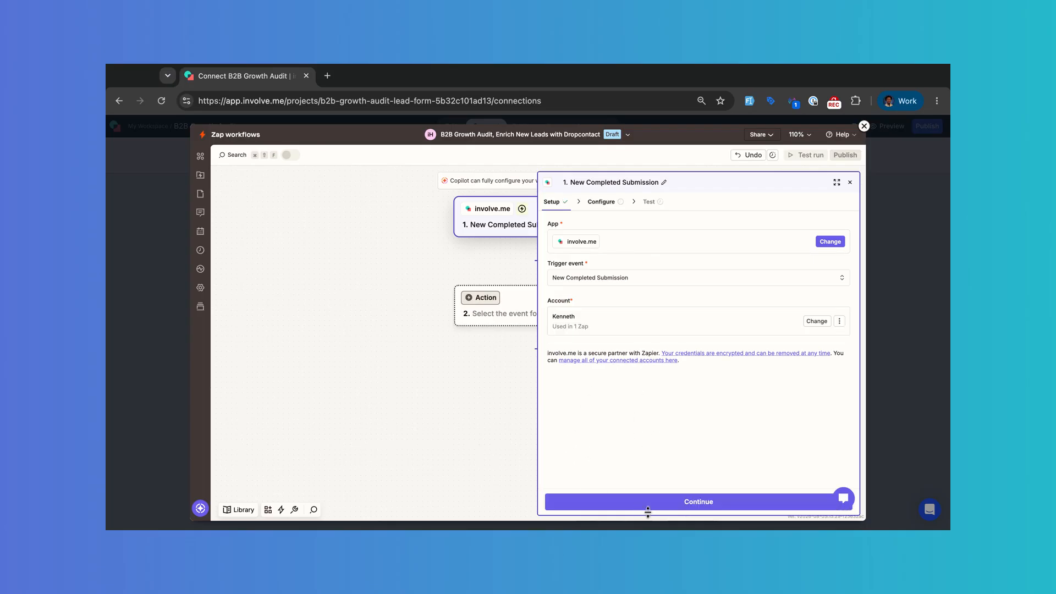
click(687, 502)
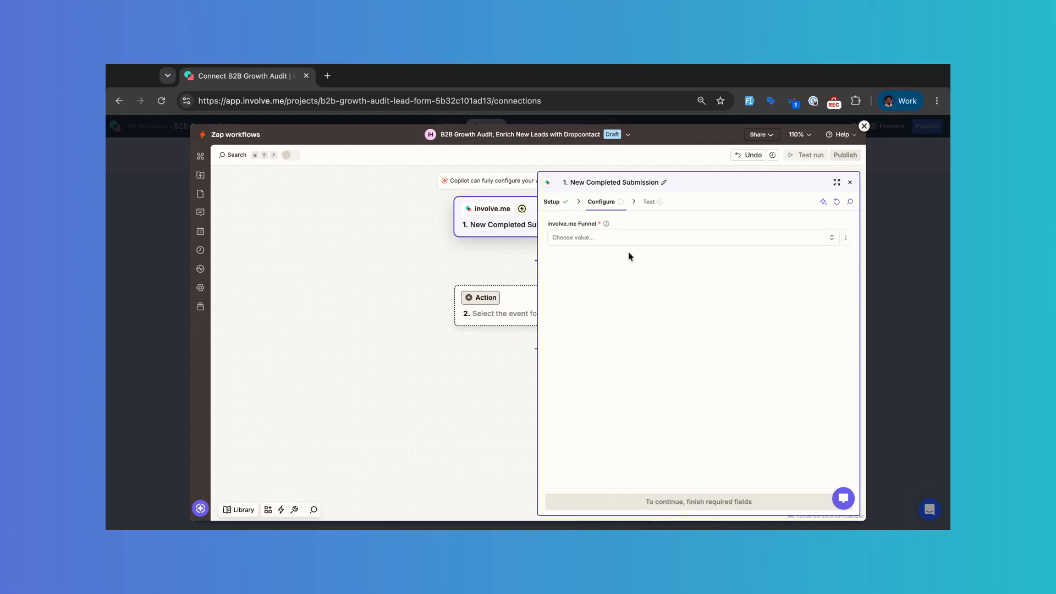
Step: Choose the B2B Growth Audit funnel in the trigger configuration and continue
click(620, 239)
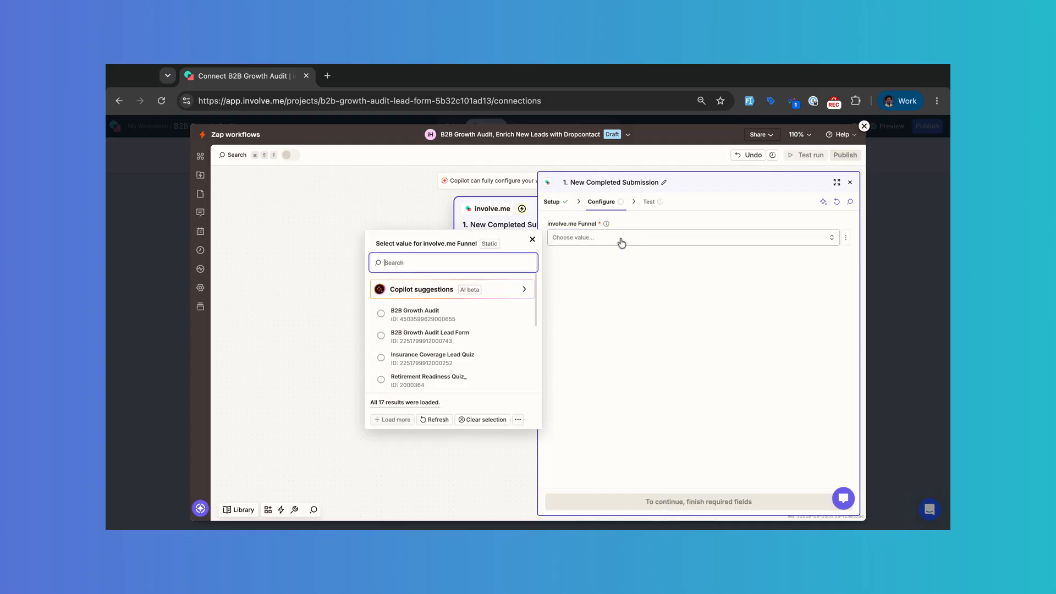
click(446, 315)
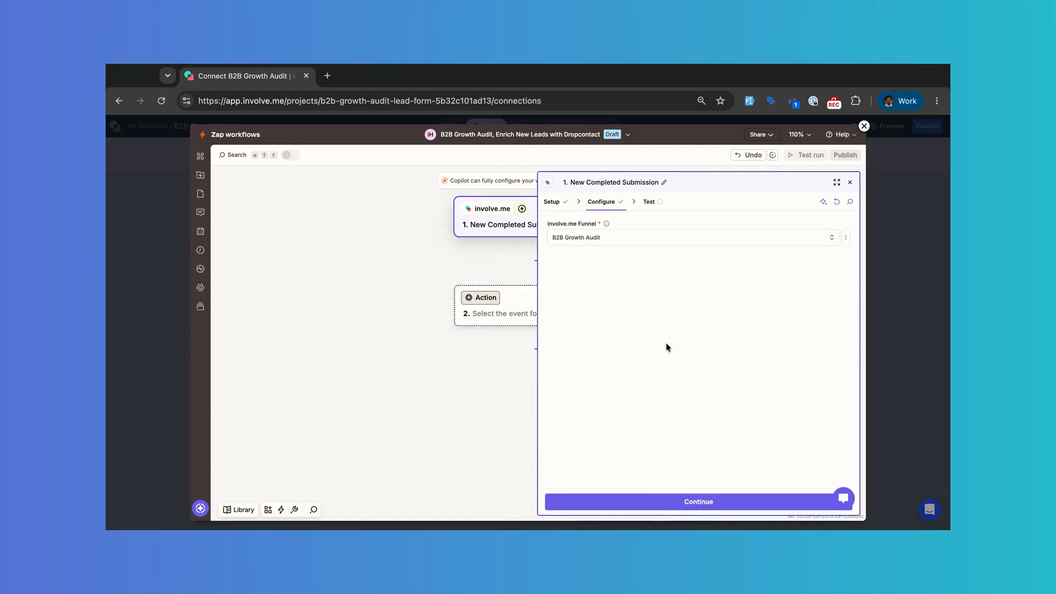
click(704, 500)
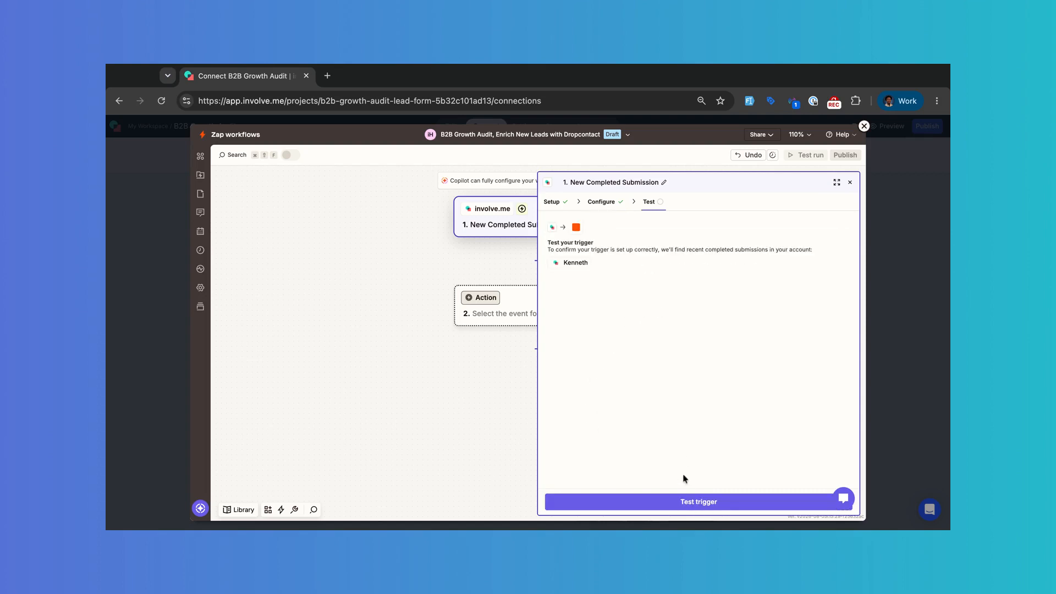
Step: Test the trigger and continue with Completed submission A as sample data
click(677, 506)
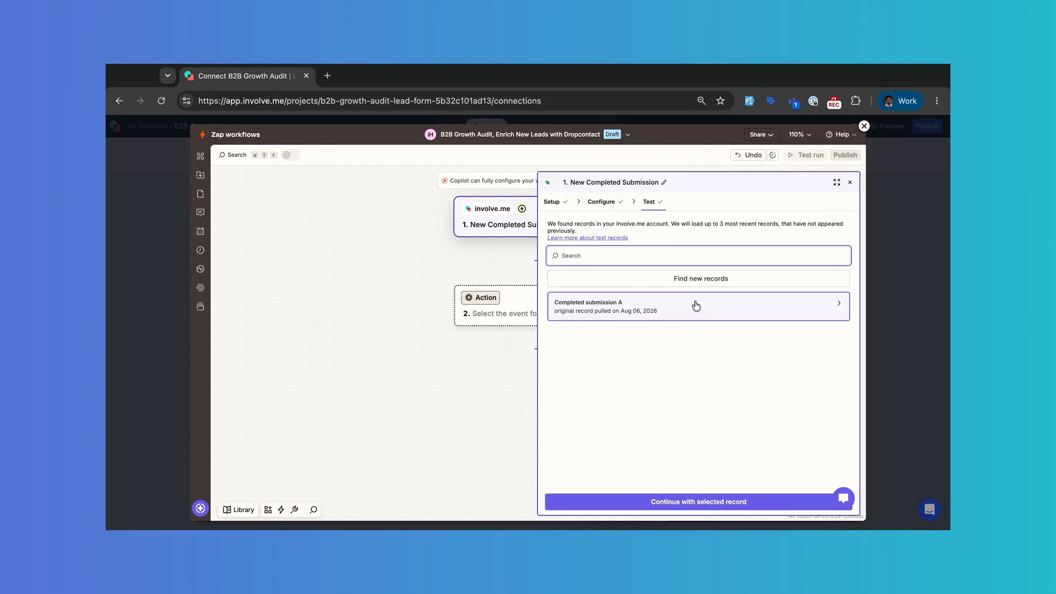
click(682, 311)
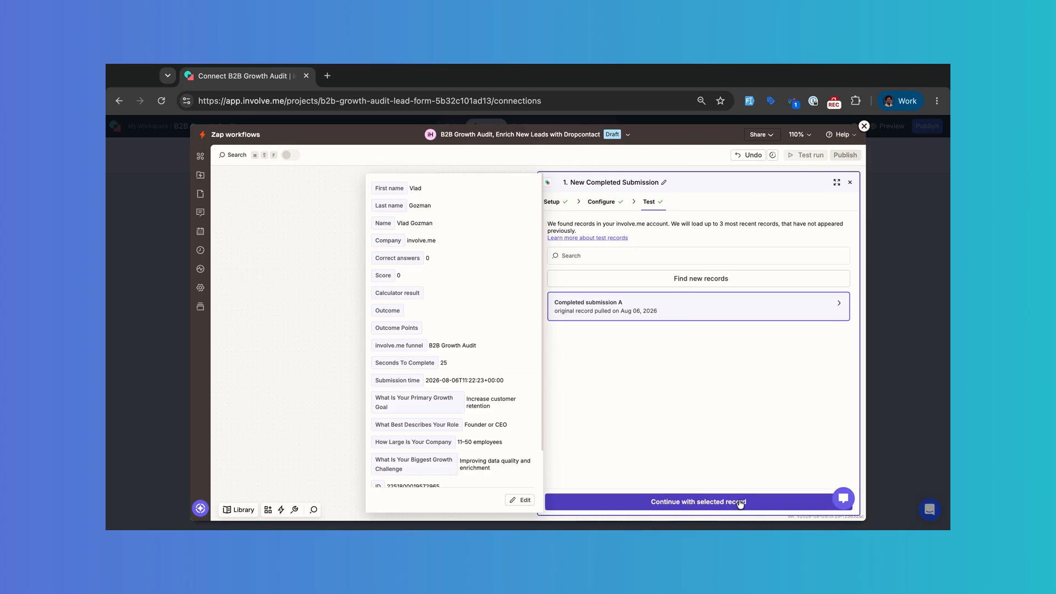
click(698, 502)
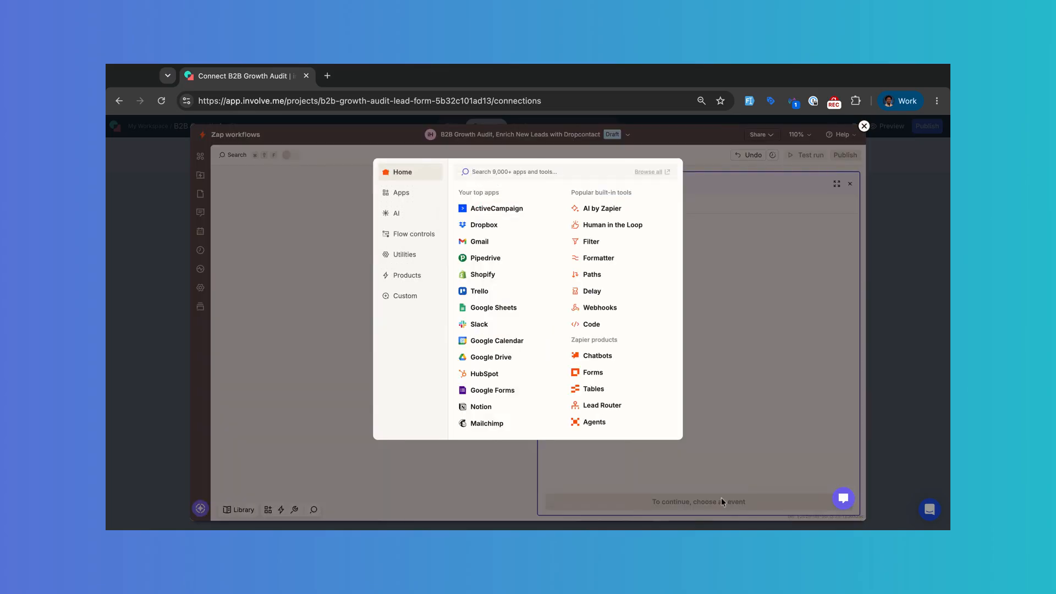
Step: Pick Dropcontact as the action app by searching 'dro'
click(789, 246)
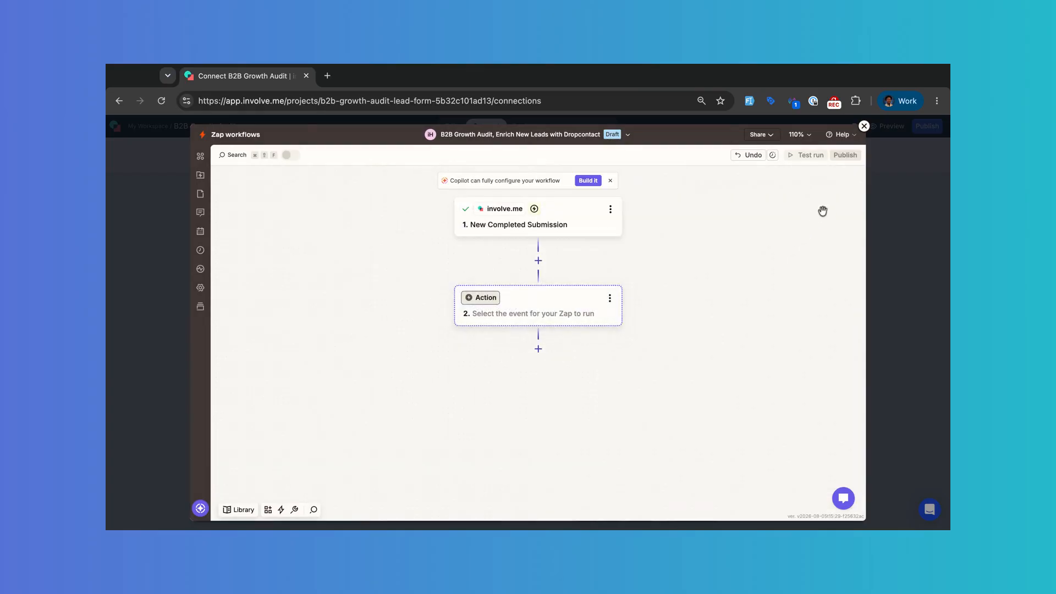
click(552, 313)
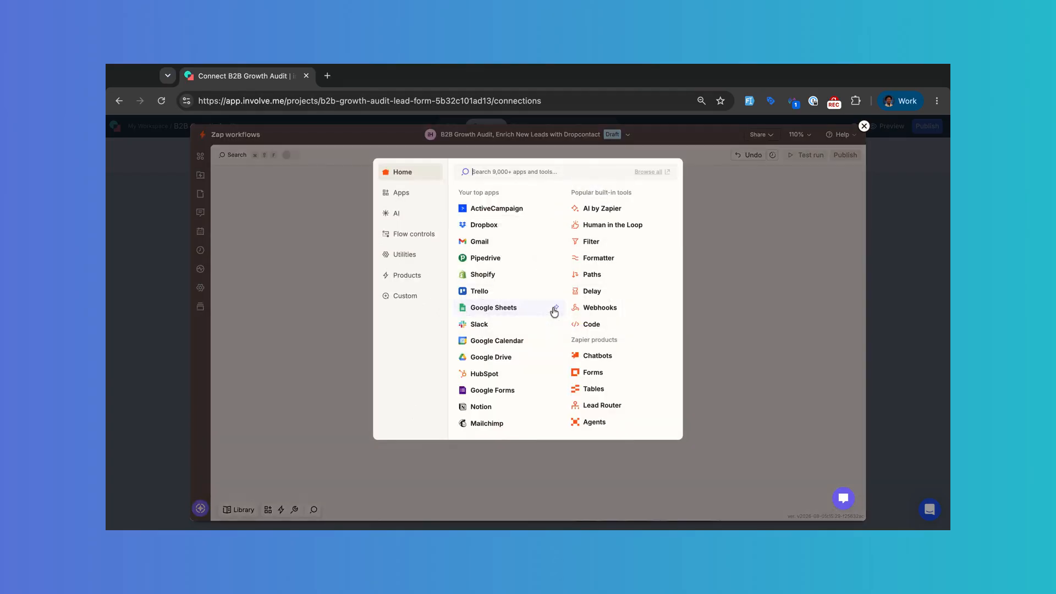
click(504, 172)
text(drop)
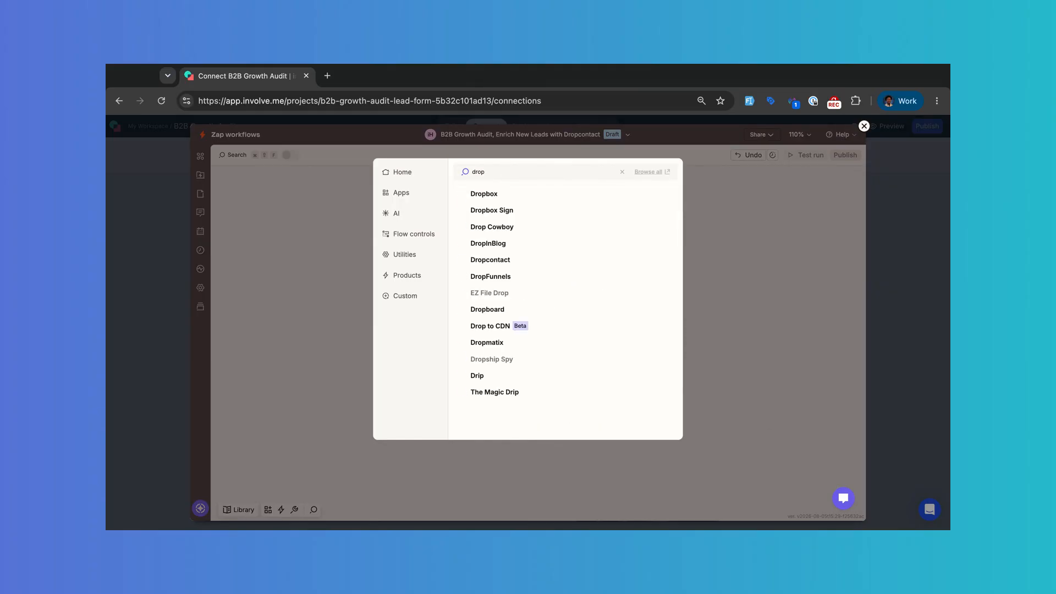
click(494, 259)
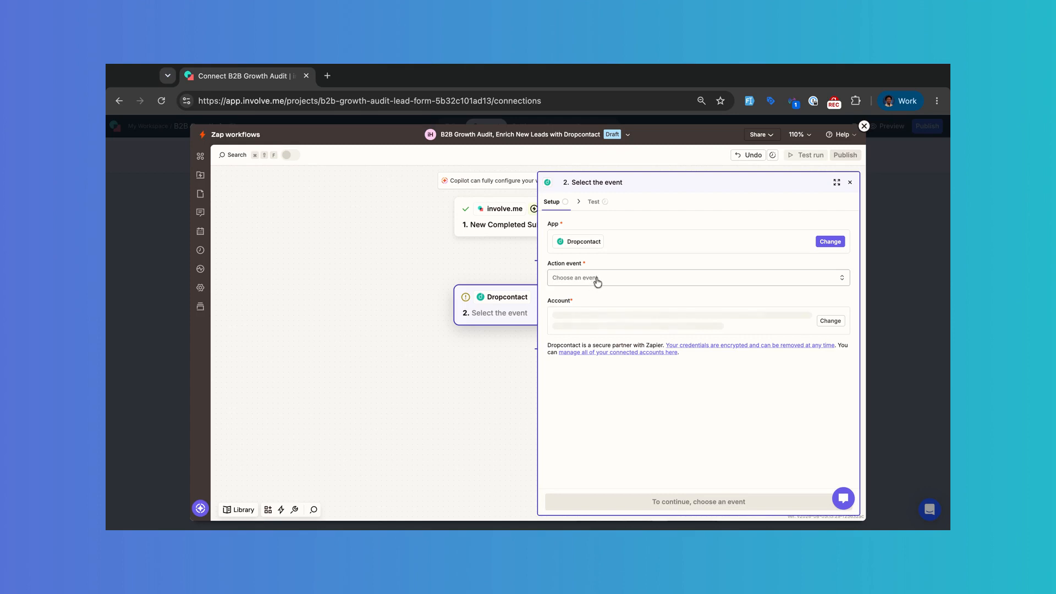
Step: Set the action event to Enrich Contact, keeping the existing Dropcontact account
click(583, 278)
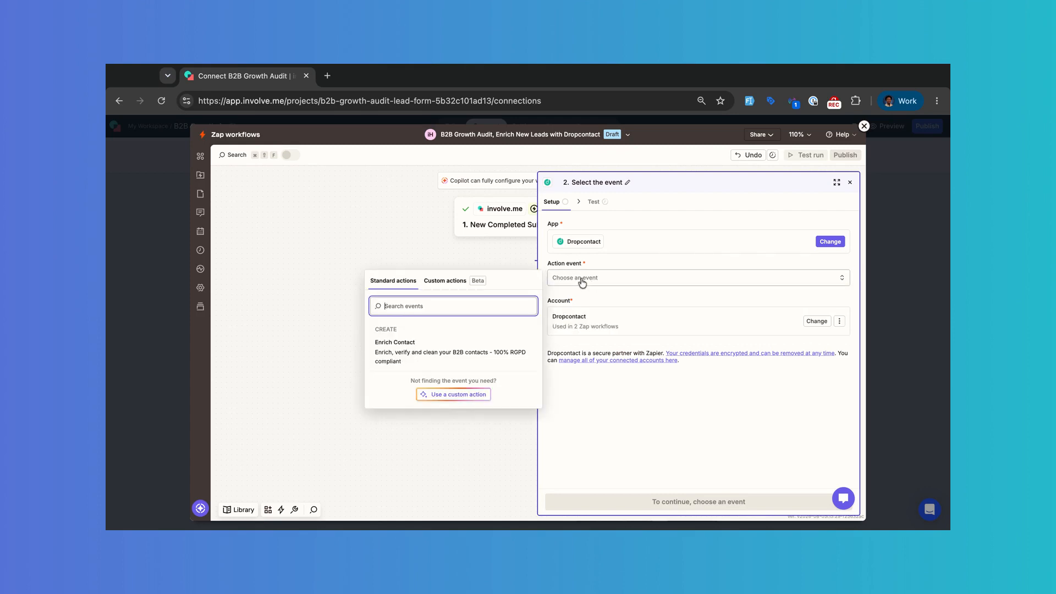
click(437, 353)
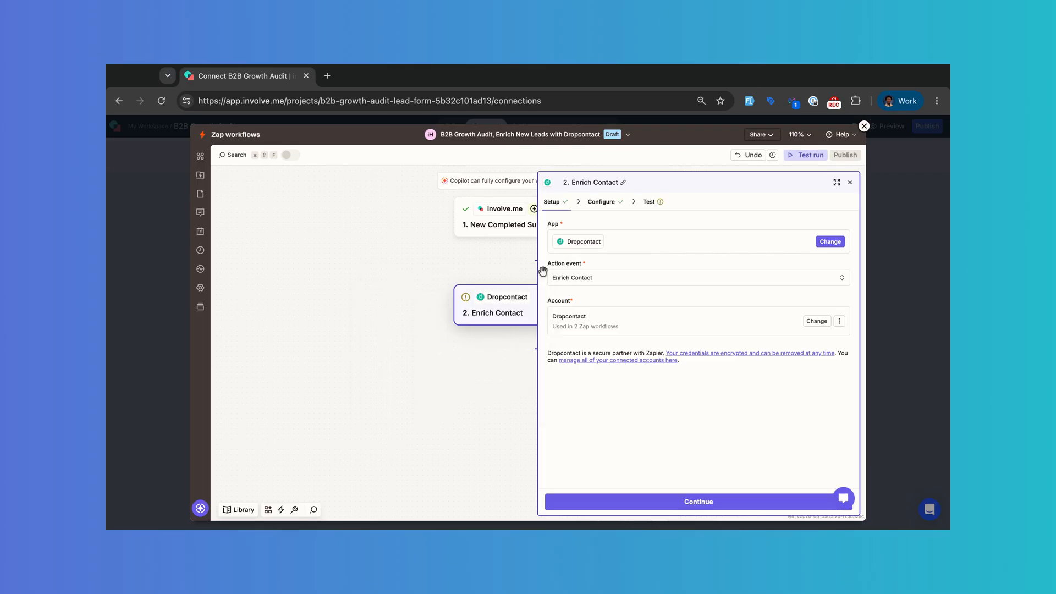
click(817, 321)
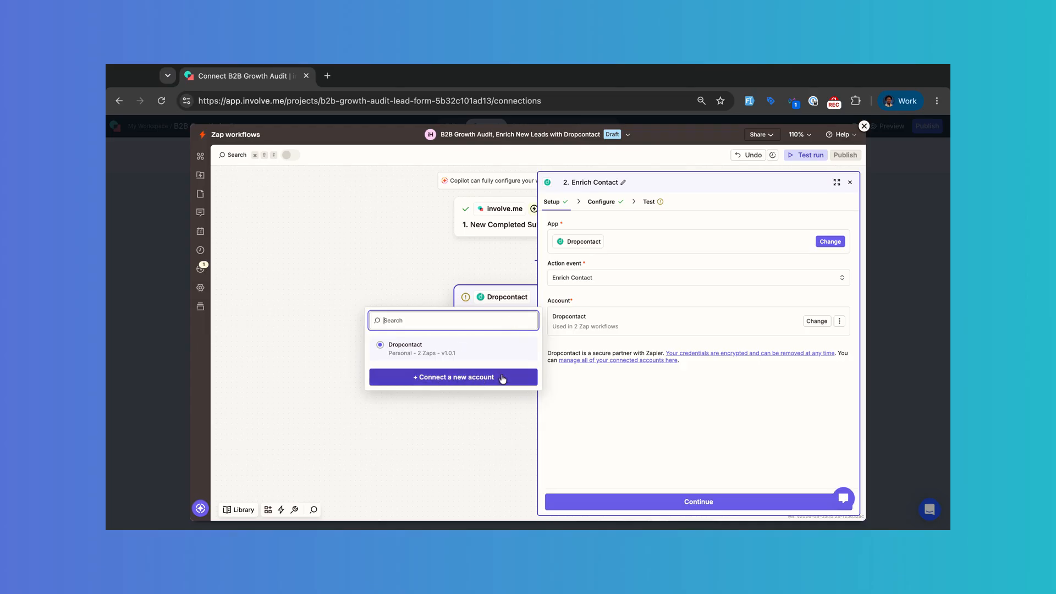
click(698, 501)
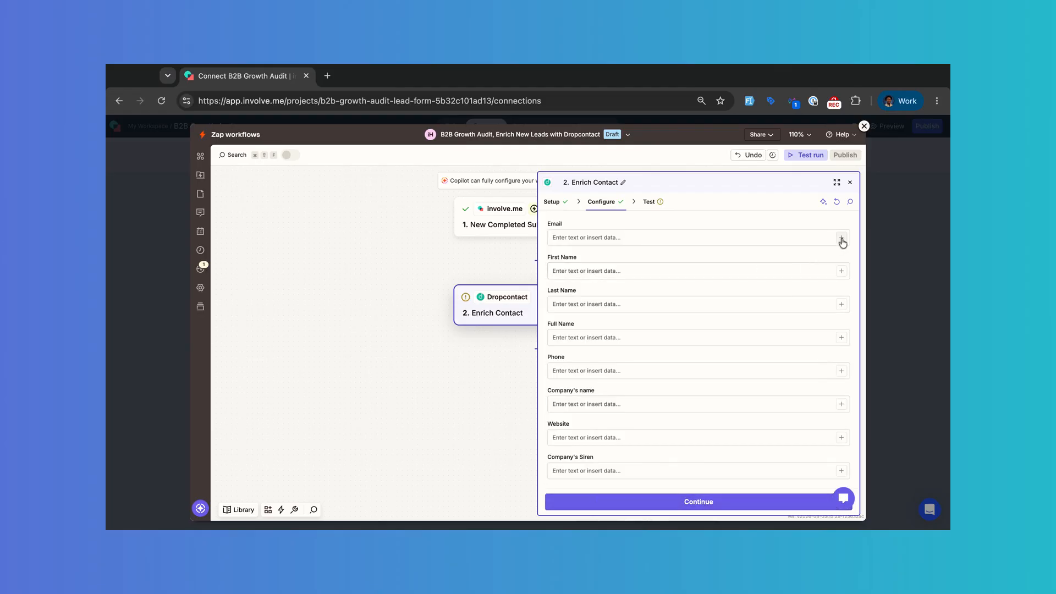
Step: Map submission first name, last name and company into Enrich Contact's First Name, Last Name and Company's name
click(841, 270)
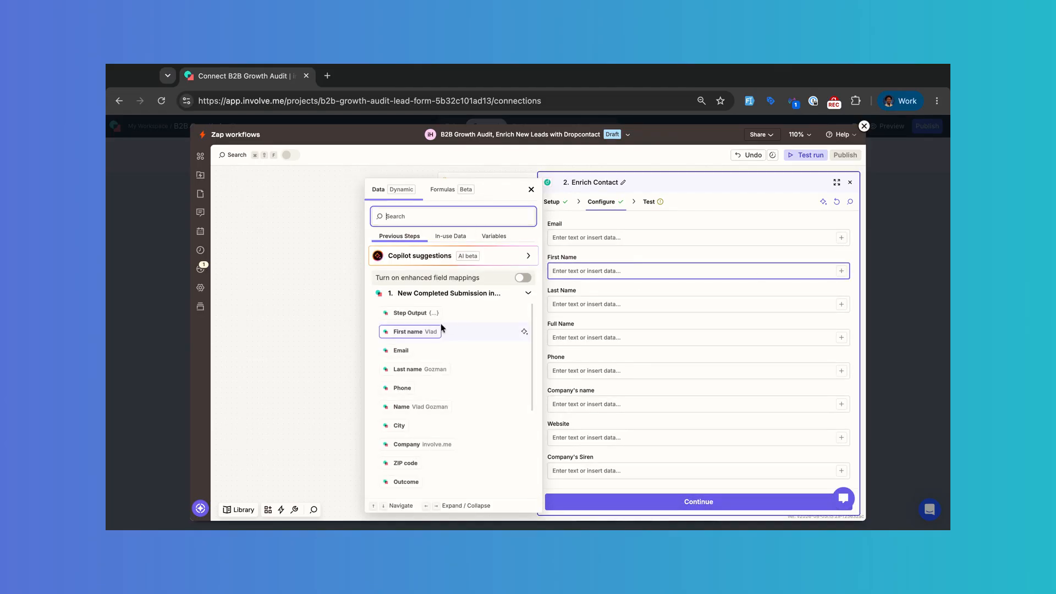
click(412, 333)
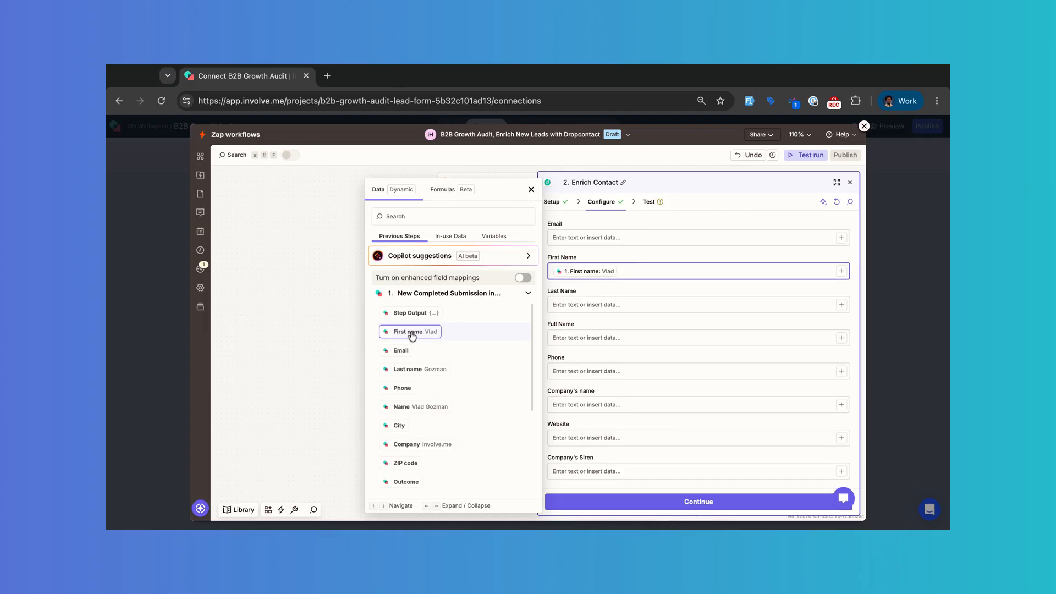
click(842, 304)
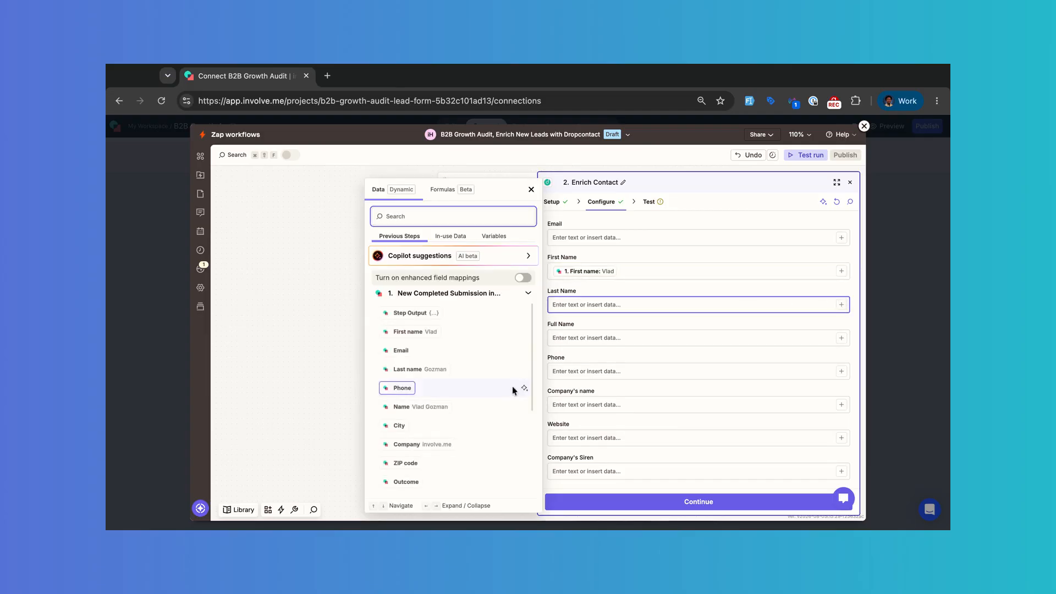
click(434, 376)
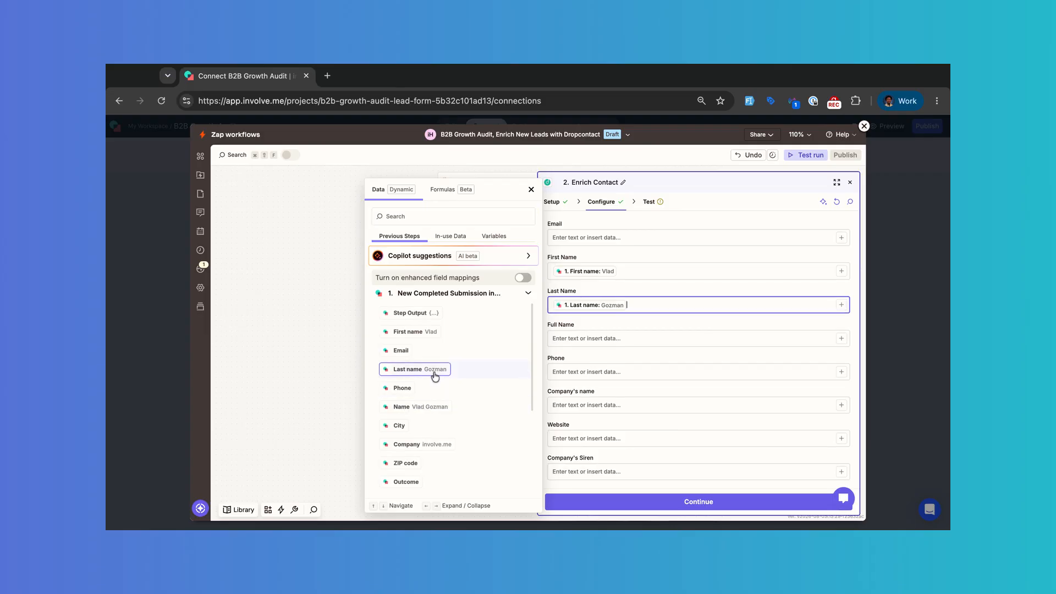
click(841, 404)
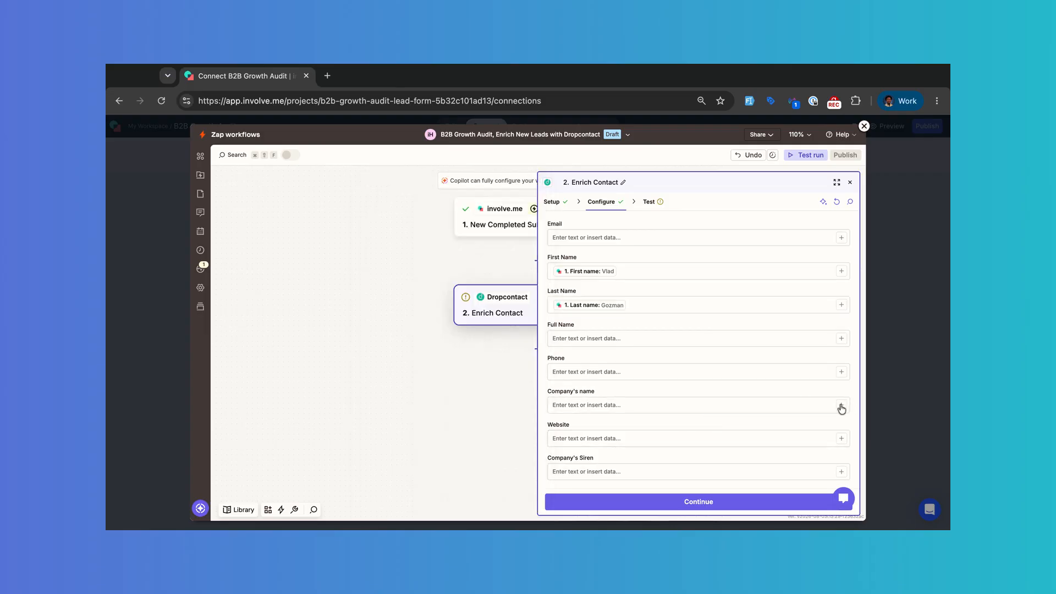
click(428, 446)
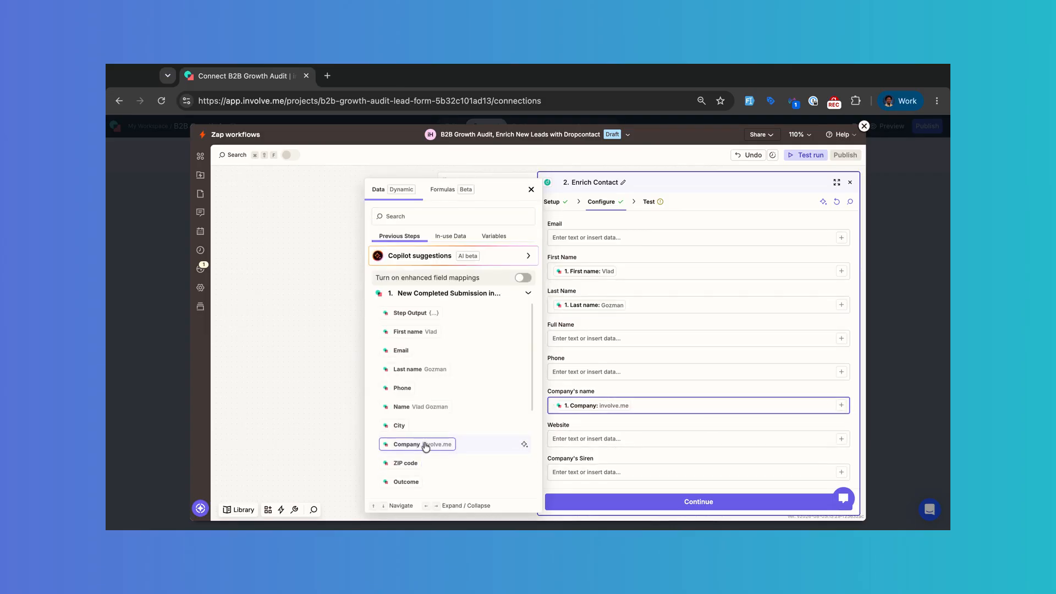
click(687, 505)
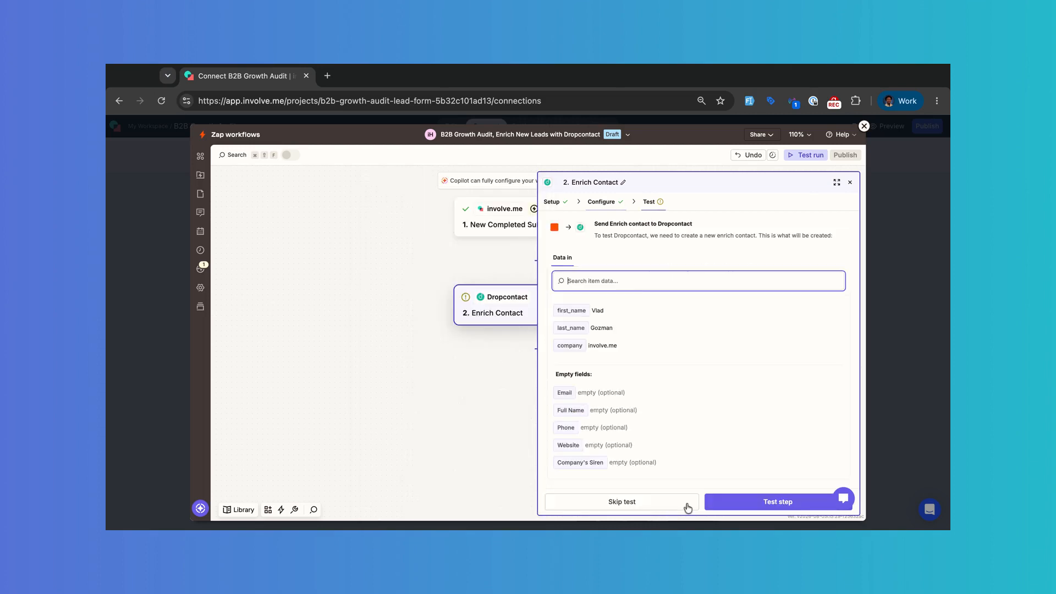
Step: Test Enrich Contact so Dropcontact returns enriched data, then add a step after it
click(768, 502)
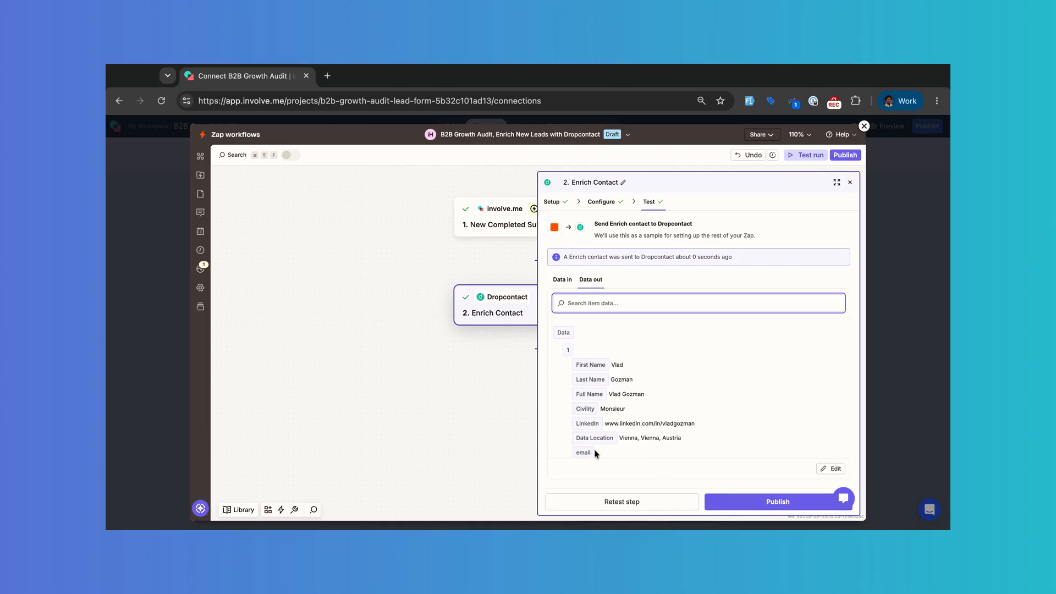
click(850, 181)
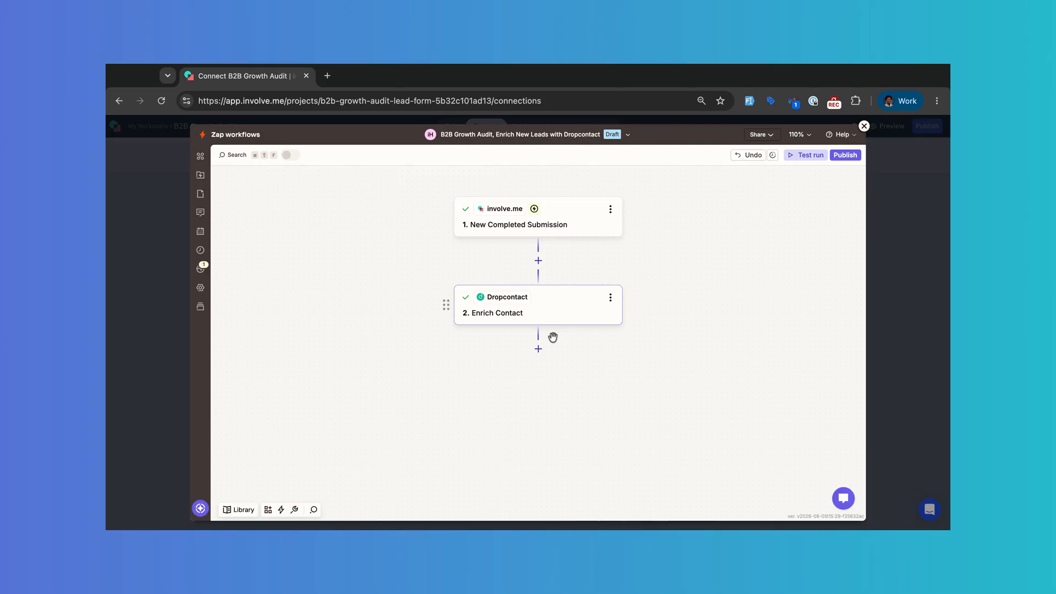
click(538, 349)
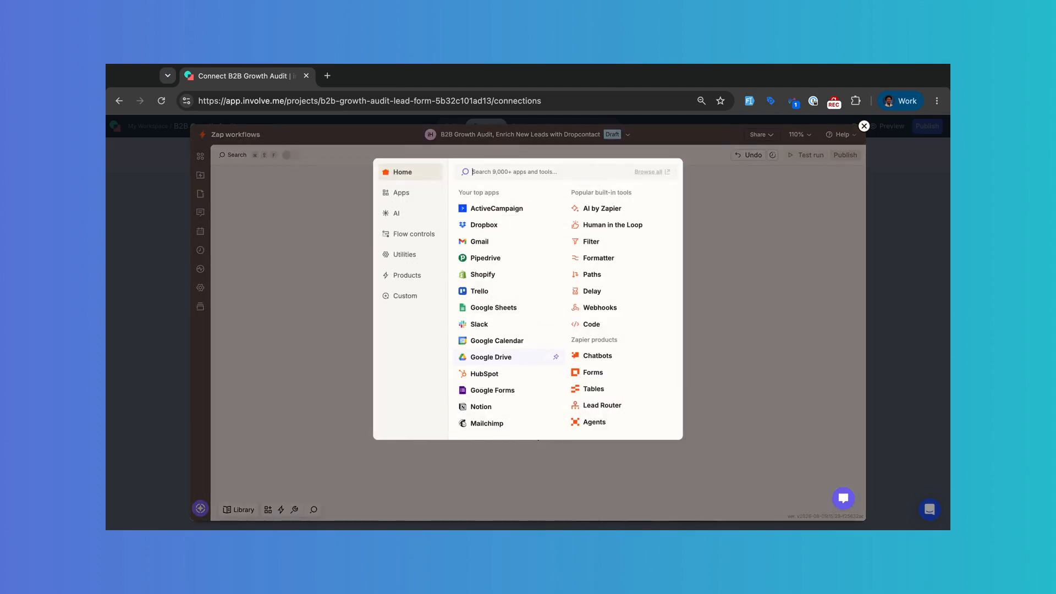
Step: Make step 3 involve.me's Create or Update Contact action, found by searching 'involve'
text(involve)
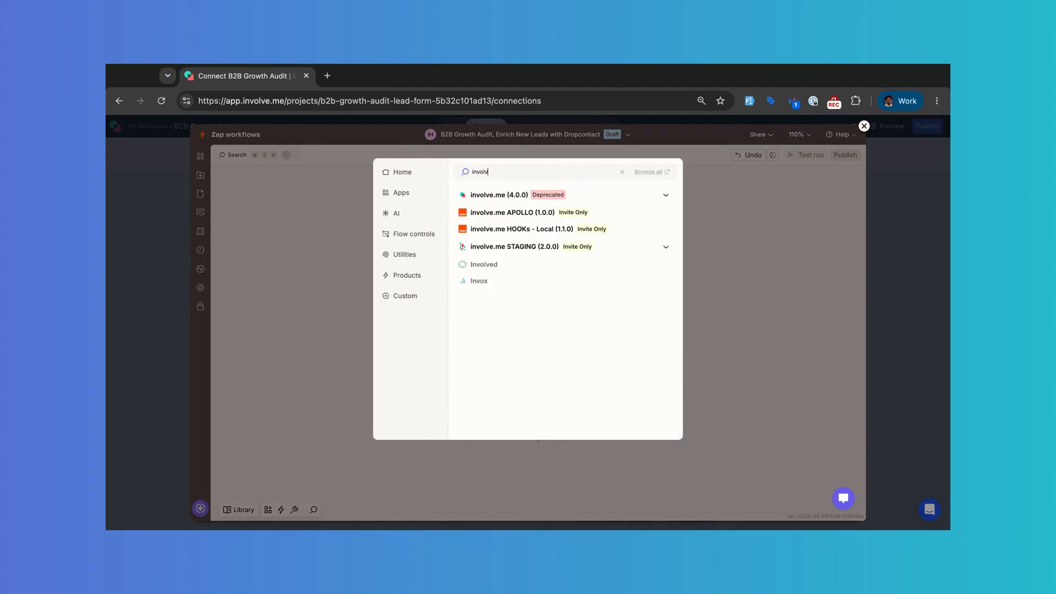
click(666, 196)
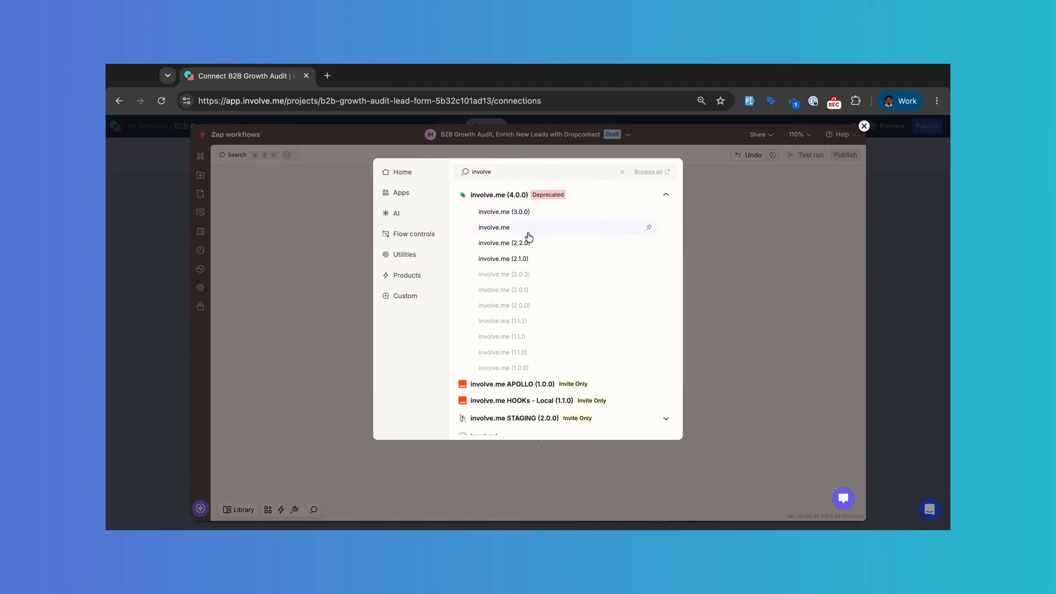
click(507, 230)
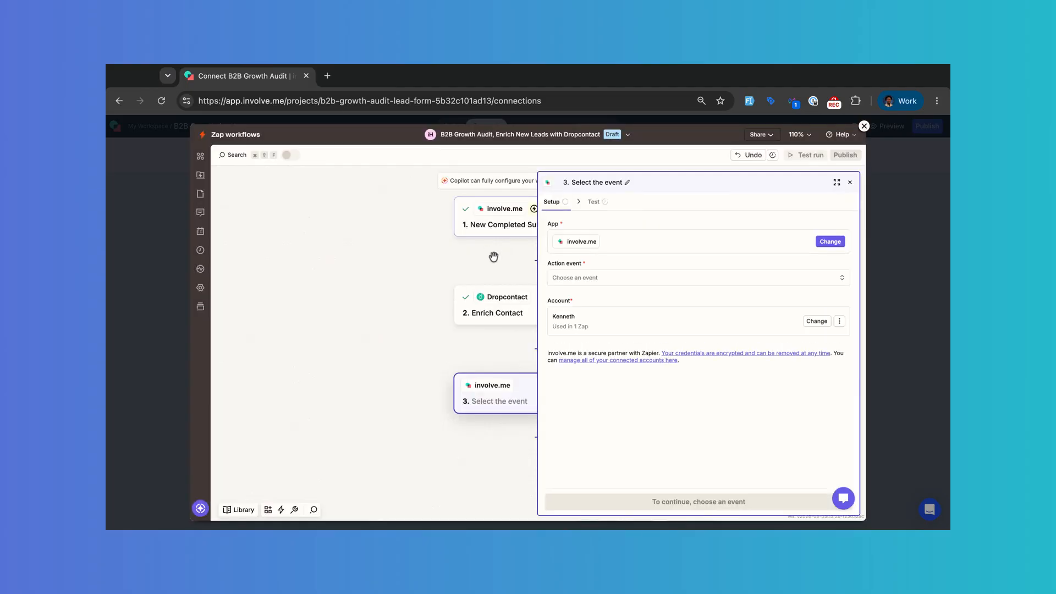
click(590, 278)
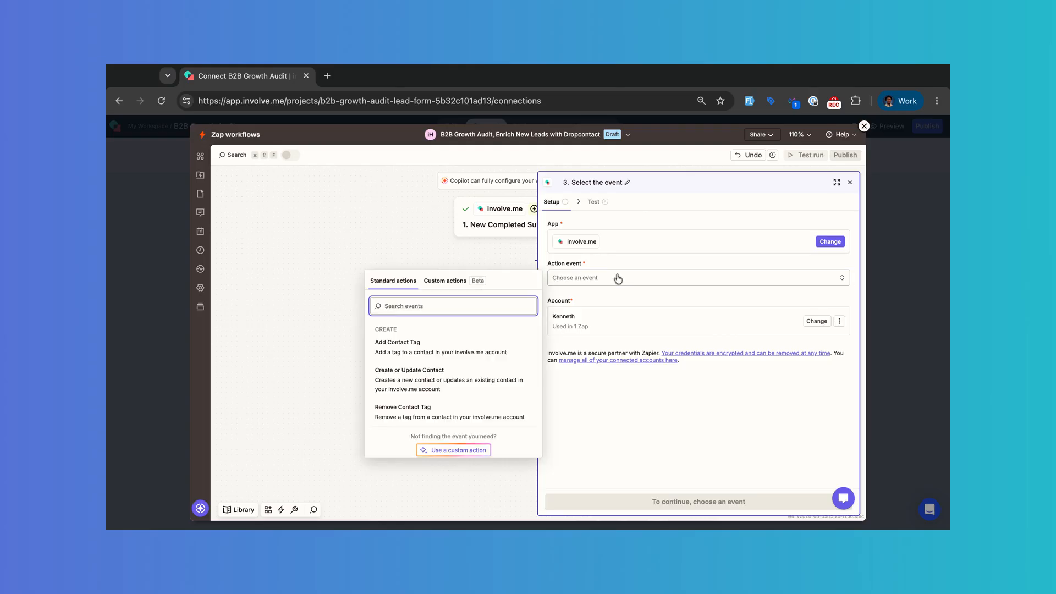
click(453, 384)
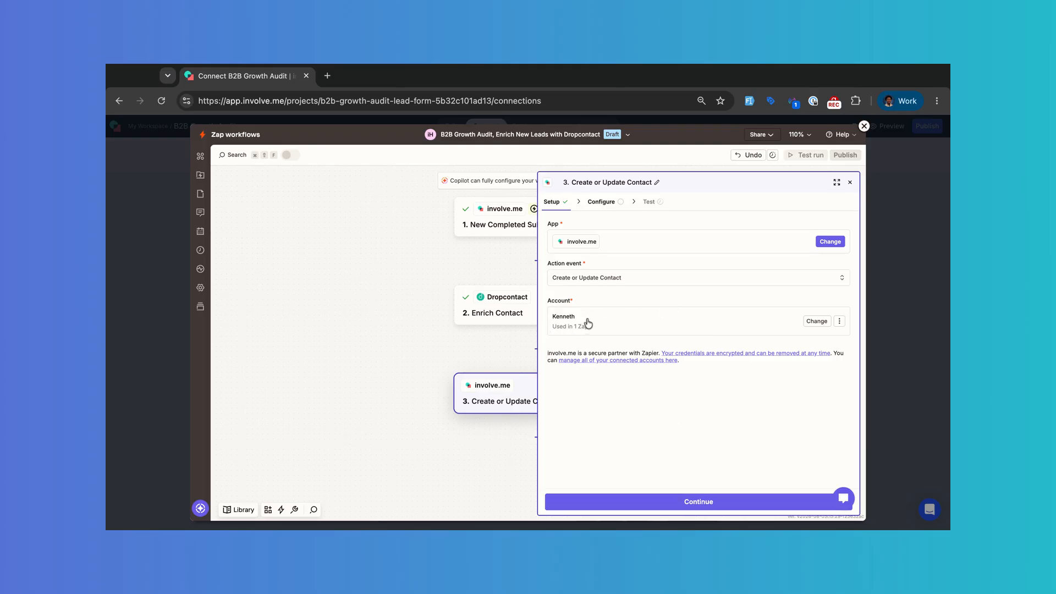
click(659, 502)
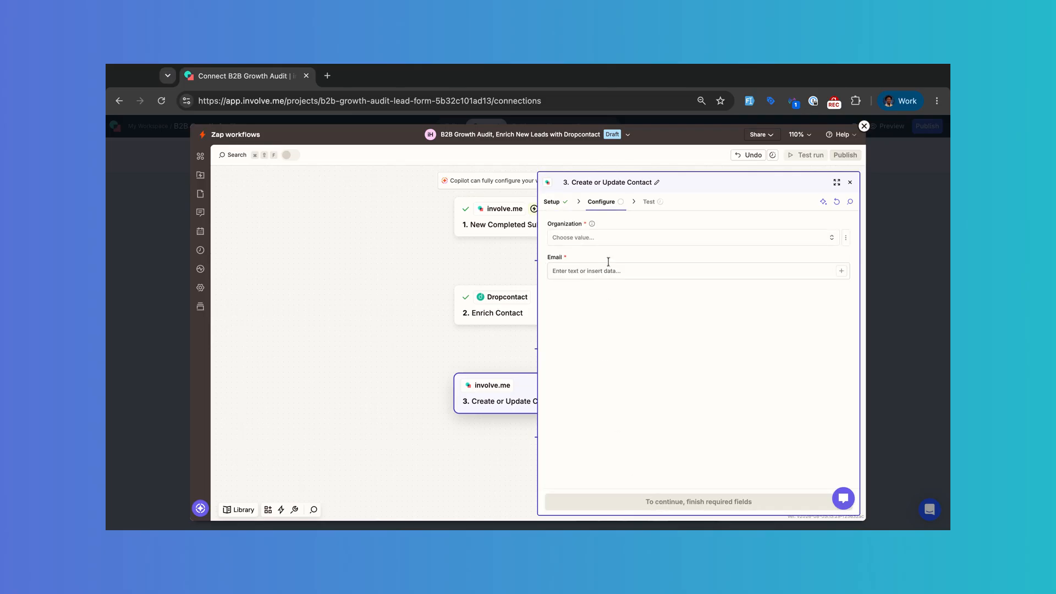
Step: Choose the organization and map the submission's first name, last name and company into the contact fields
click(610, 238)
click(420, 270)
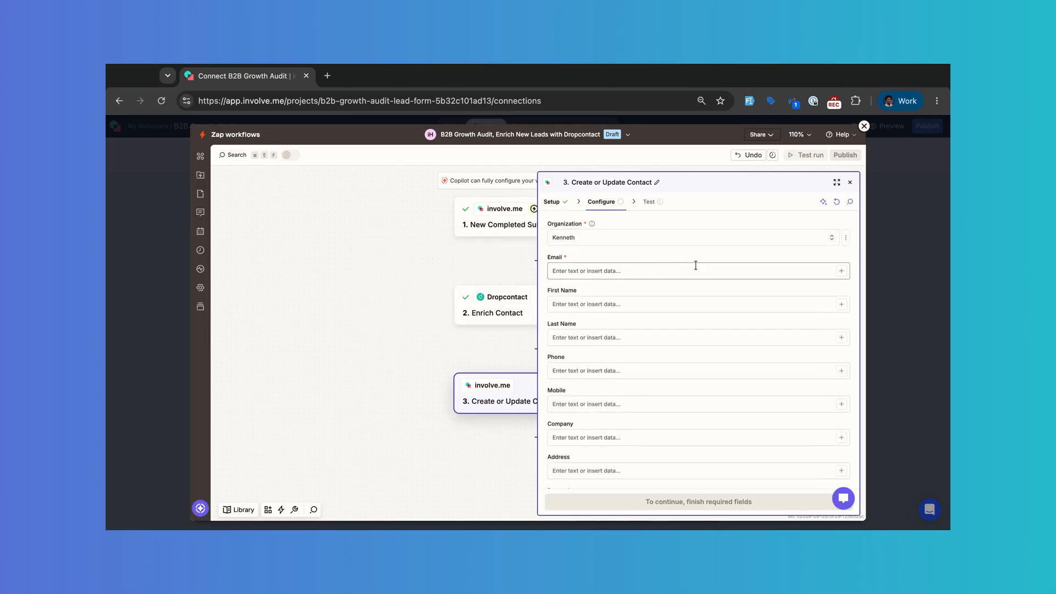
click(841, 304)
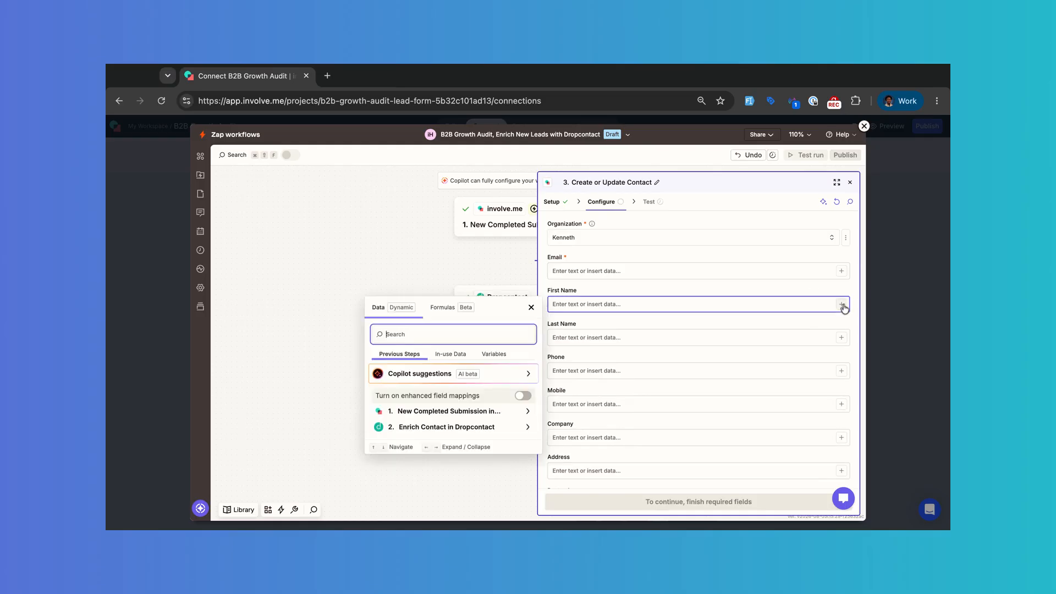
click(500, 411)
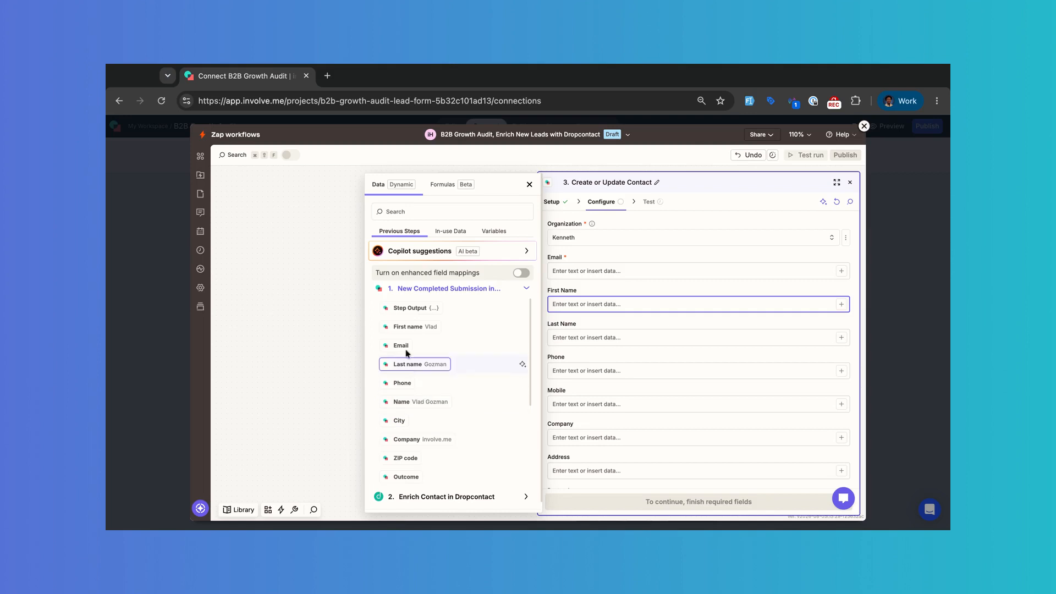
click(407, 327)
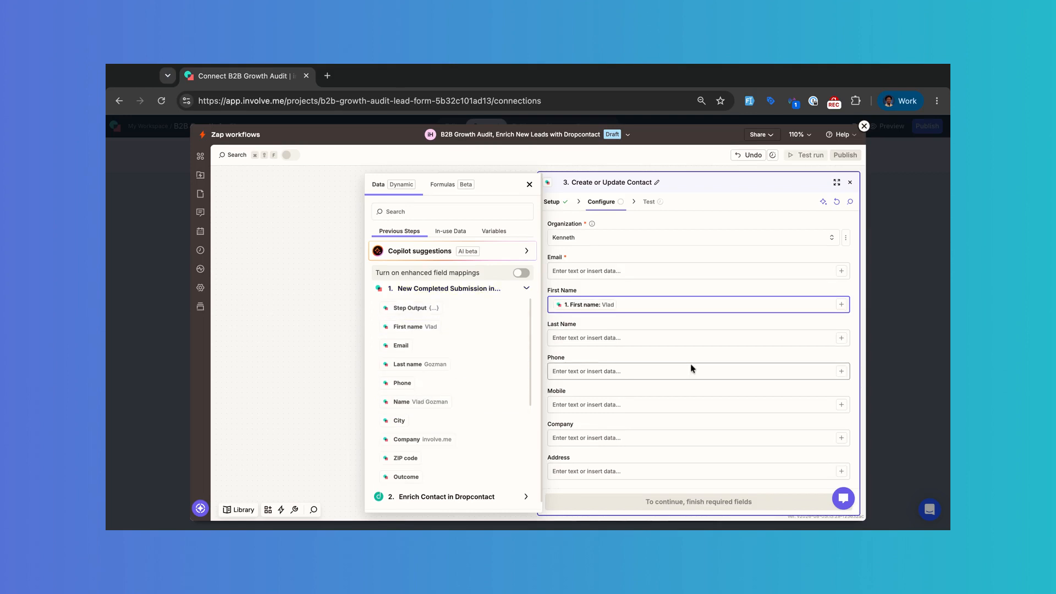
click(841, 337)
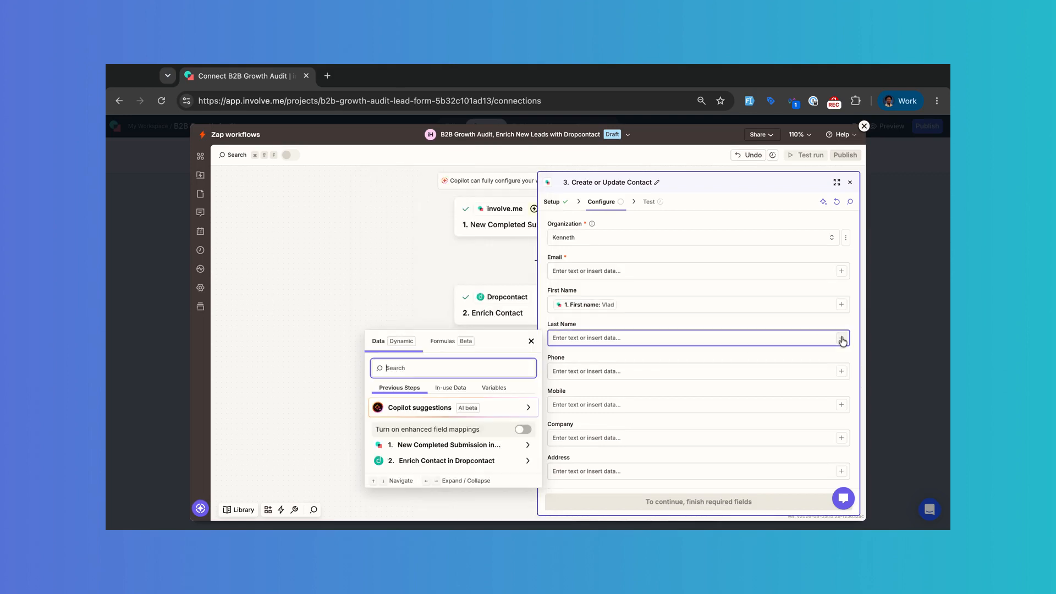
click(465, 445)
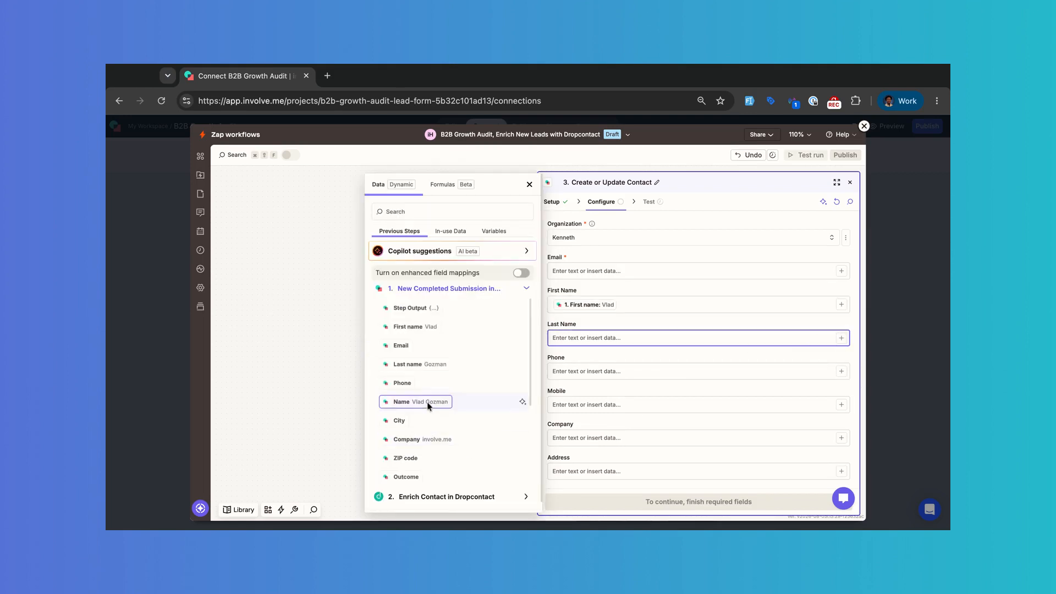
click(413, 366)
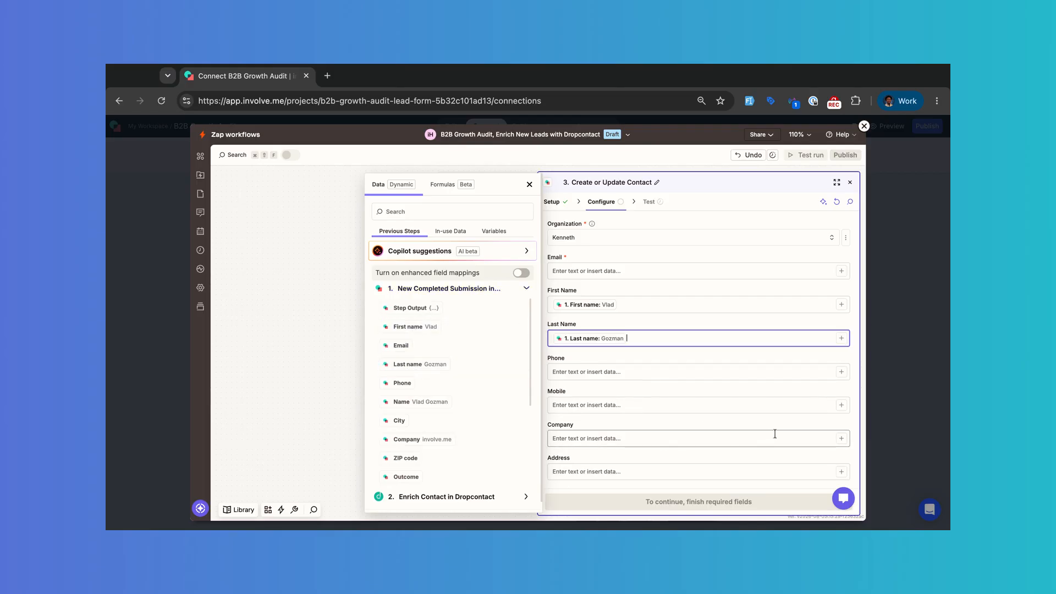
click(841, 439)
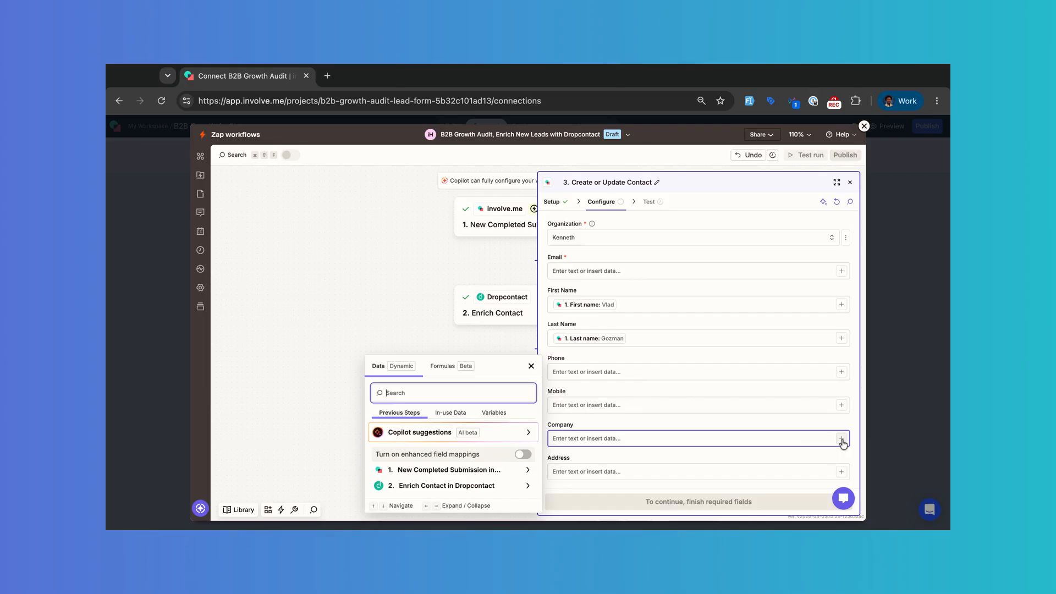
click(456, 472)
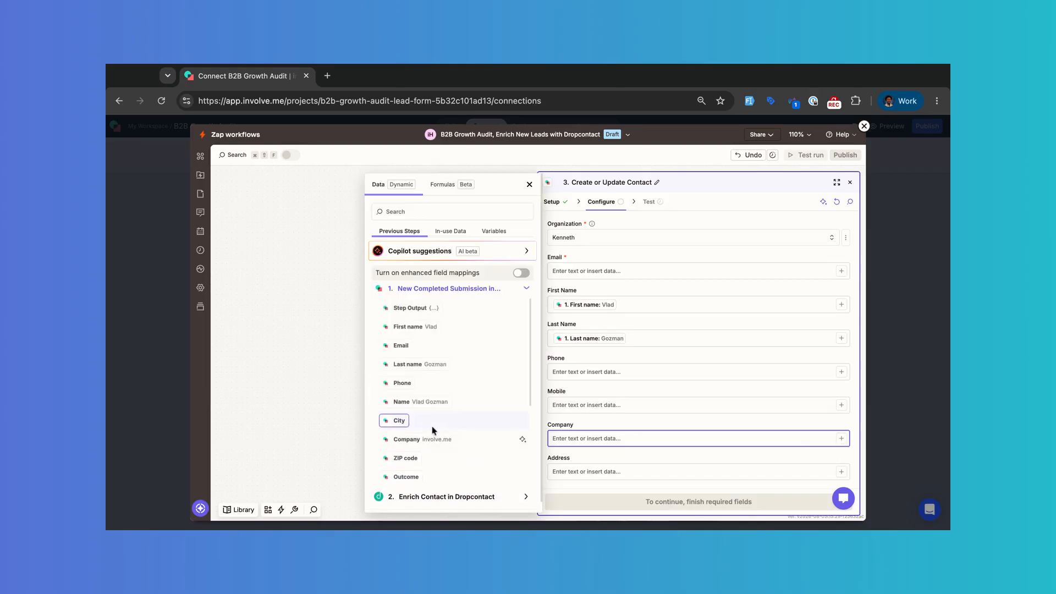
click(420, 439)
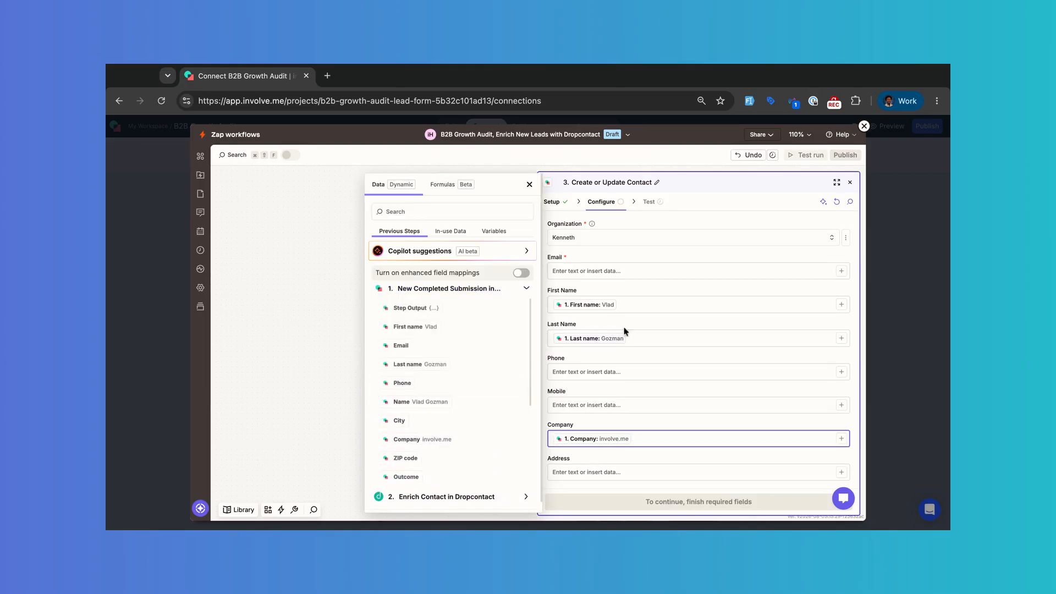
click(674, 290)
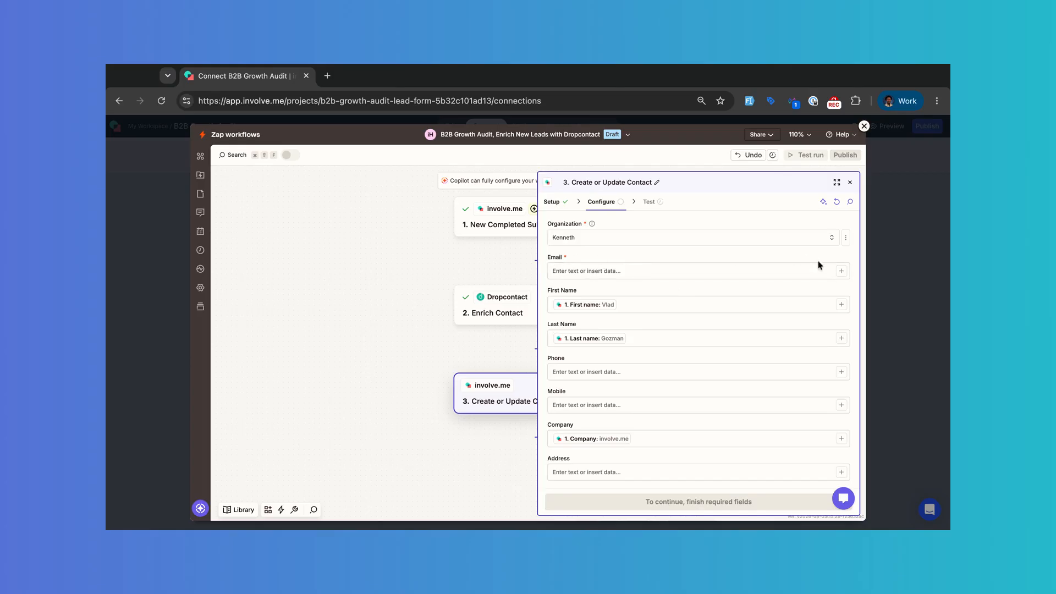
Step: Map Dropcontact's enriched email, phone and Siret Address into the contact's email, phone and address
click(841, 271)
click(474, 394)
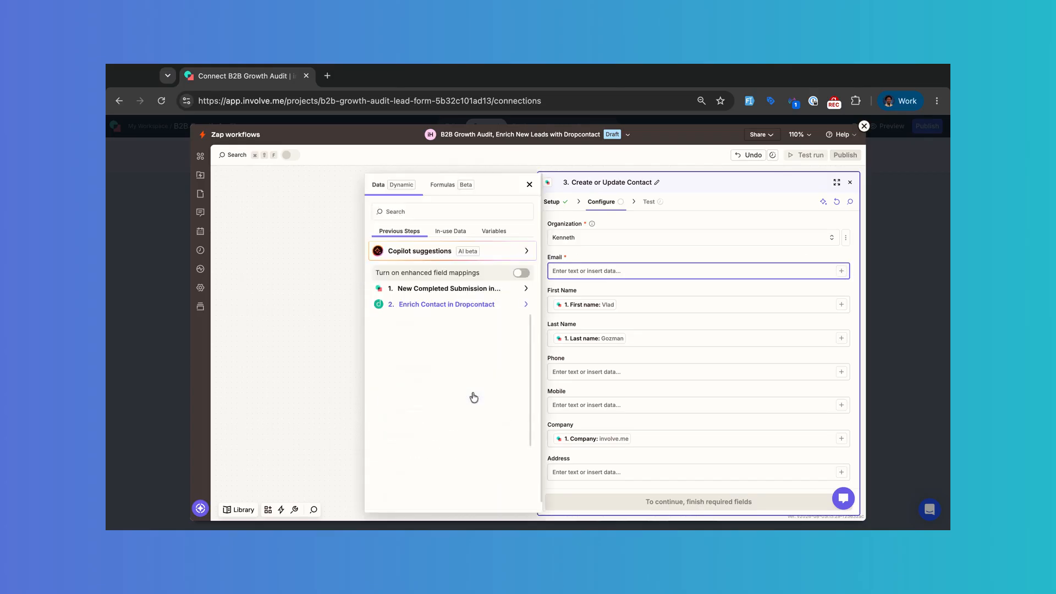
click(400, 361)
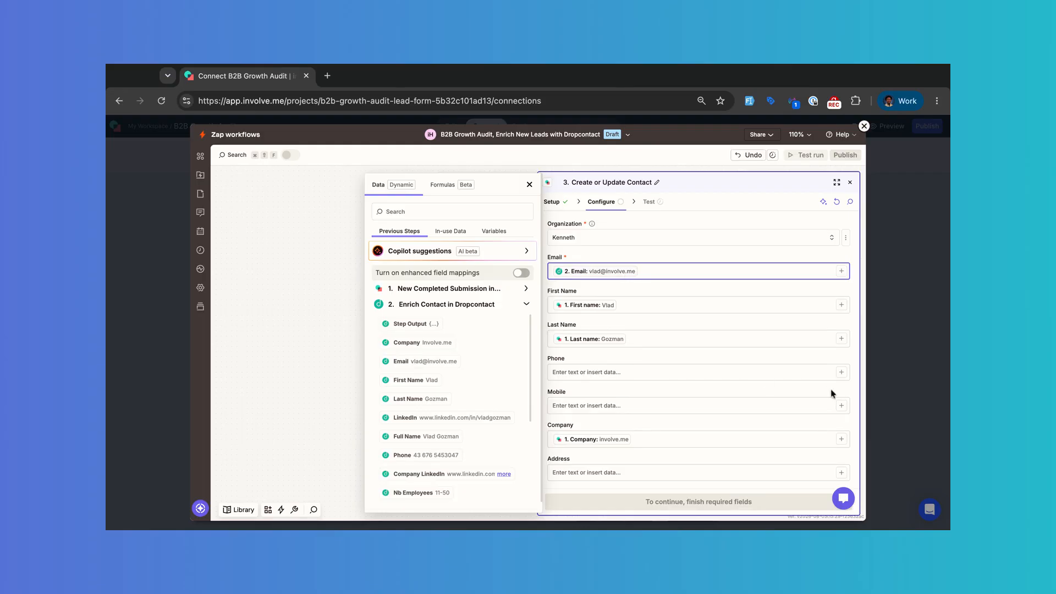
click(842, 373)
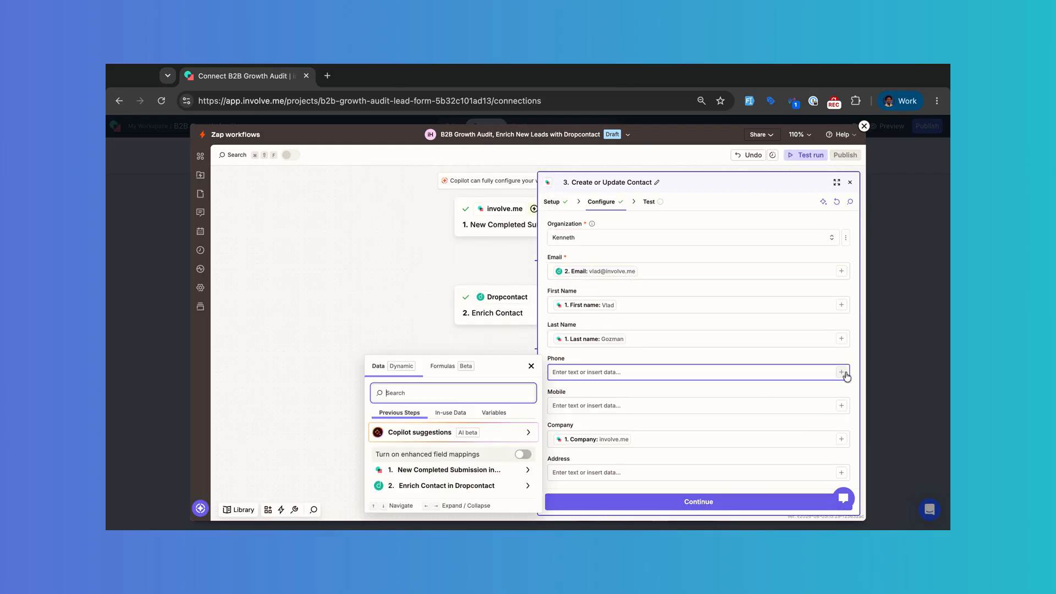
click(454, 485)
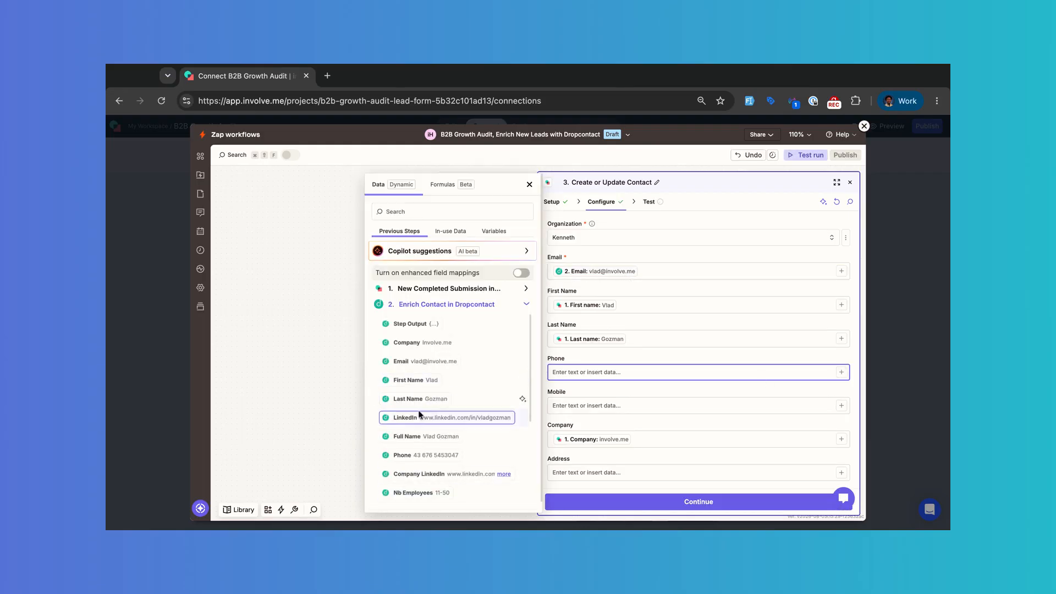
click(418, 455)
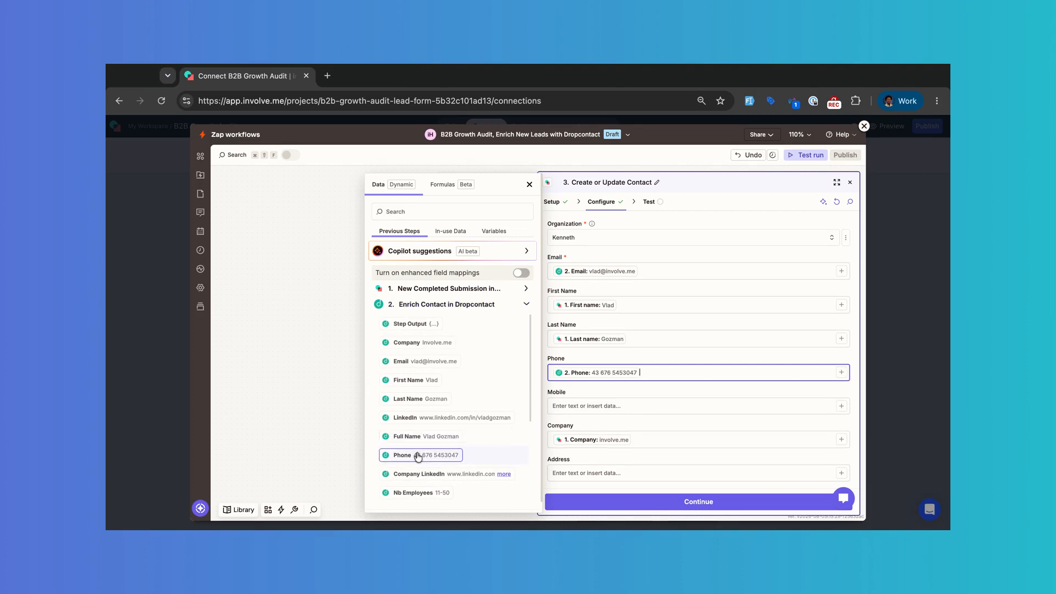
scroll(666, 426, down, 2)
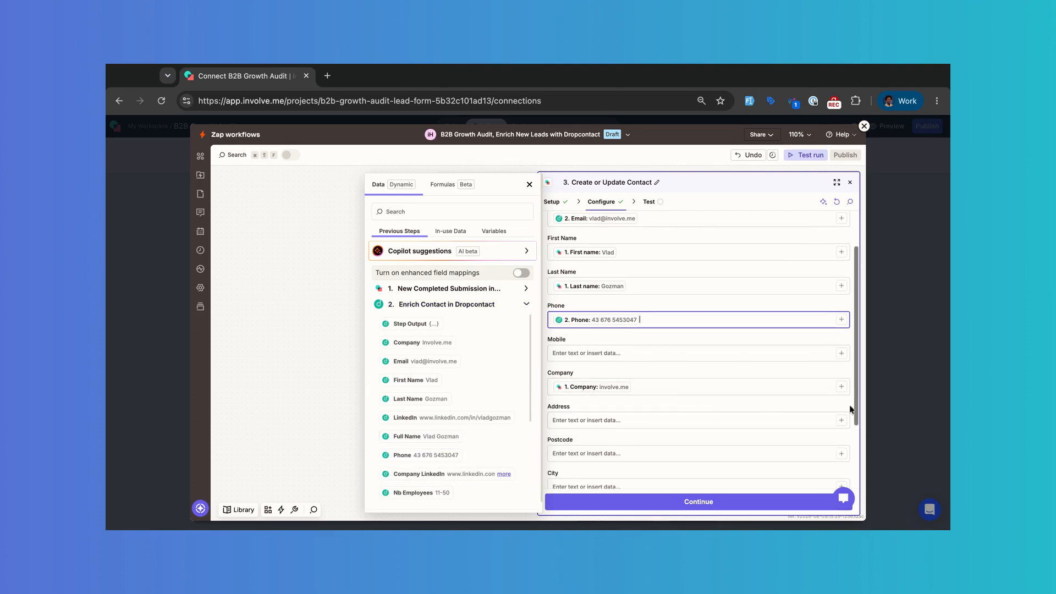
click(843, 421)
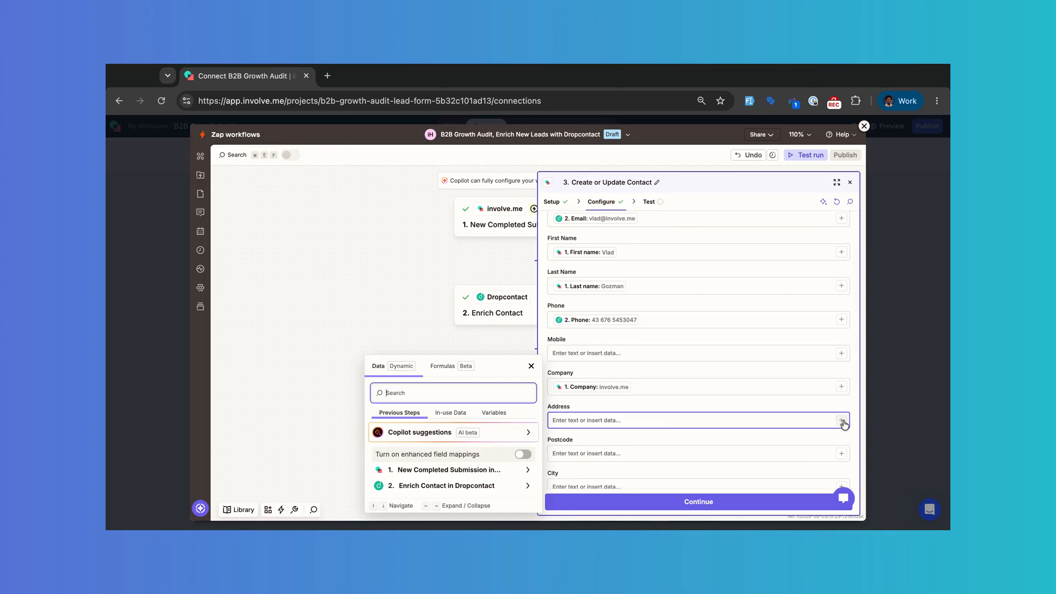
scroll(466, 459, down, 3)
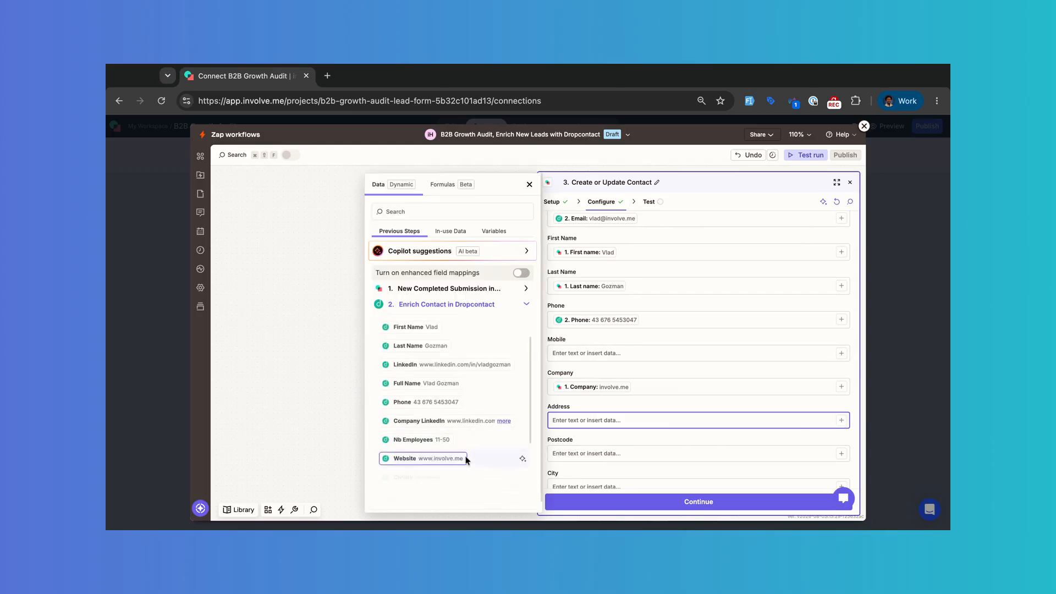
click(446, 422)
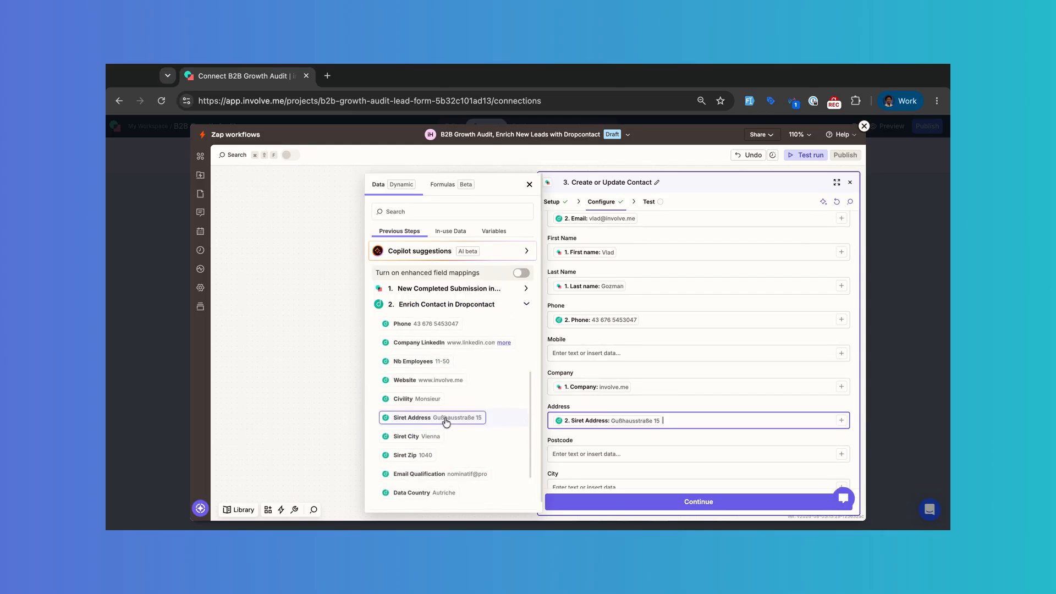
Step: Map Dropcontact's Siret Zip, Siret City and Data Country into postcode, city and country, then continue
click(841, 452)
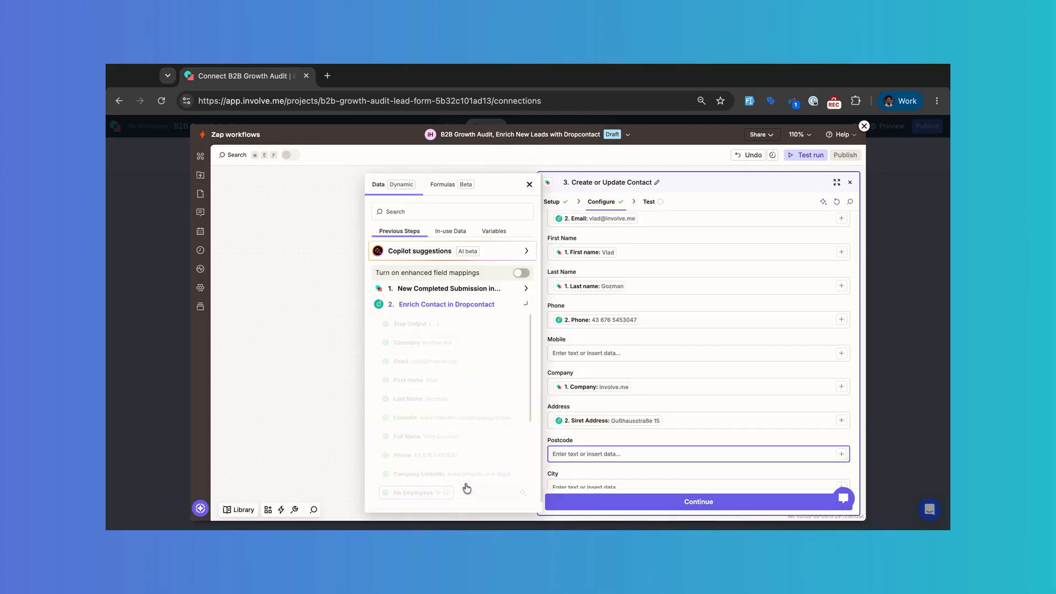
scroll(448, 461, down, 3)
click(413, 467)
scroll(648, 421, down, 2)
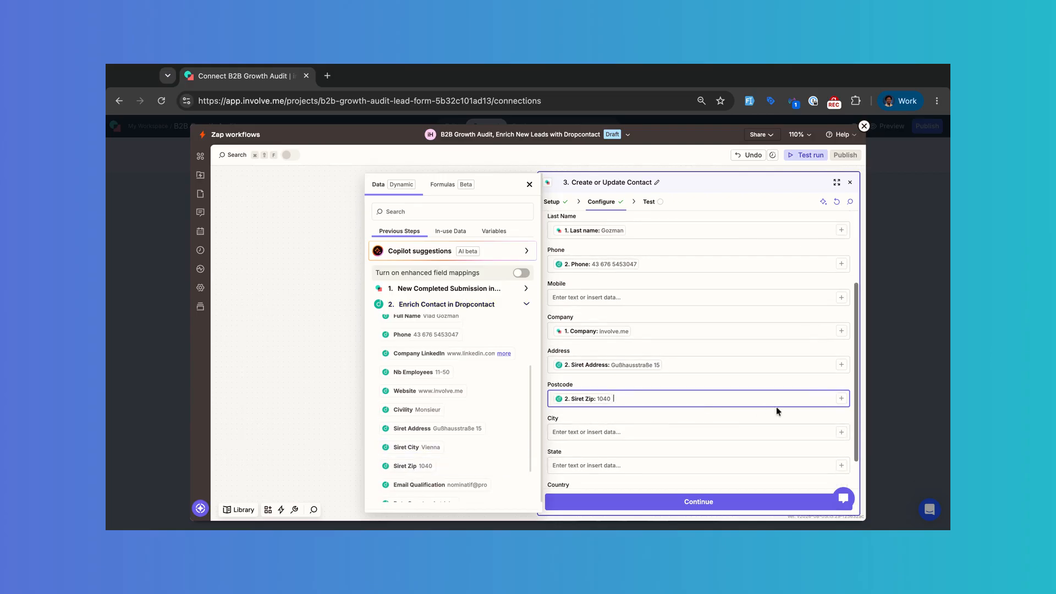
click(842, 433)
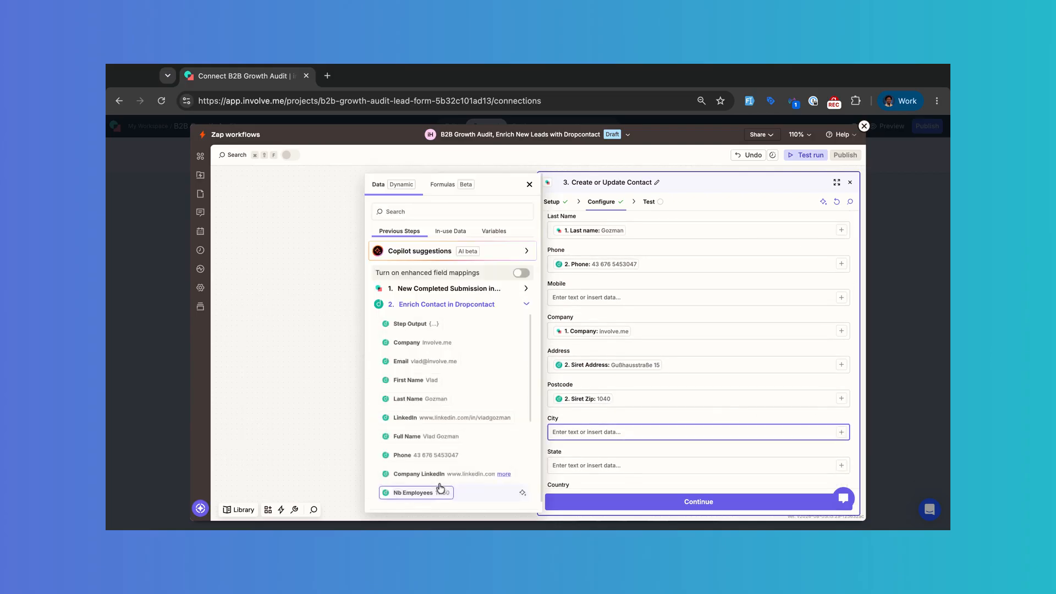
scroll(449, 456, down, 3)
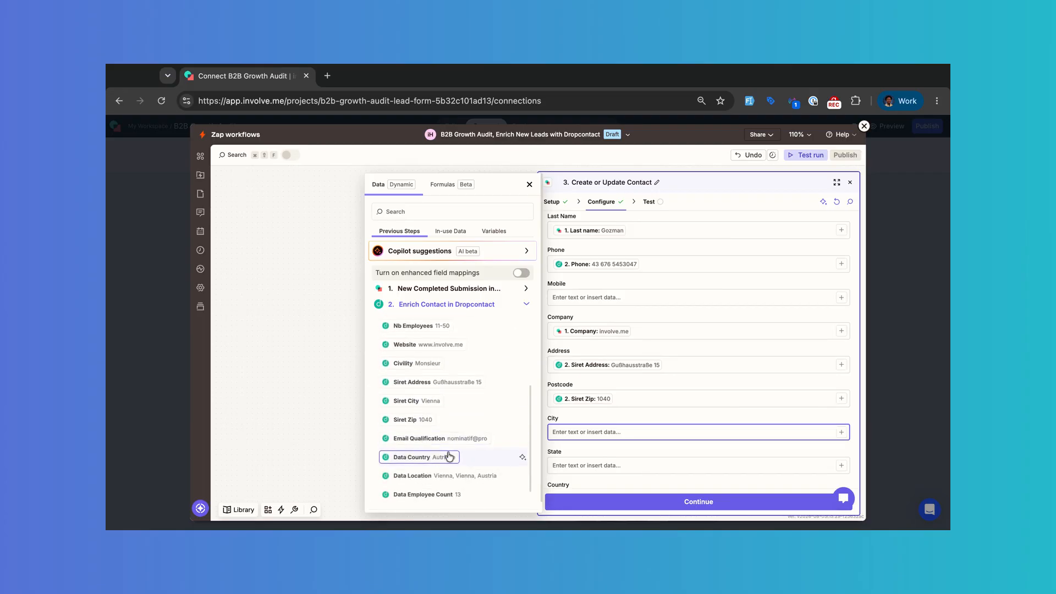
click(417, 401)
scroll(700, 439, down, 1)
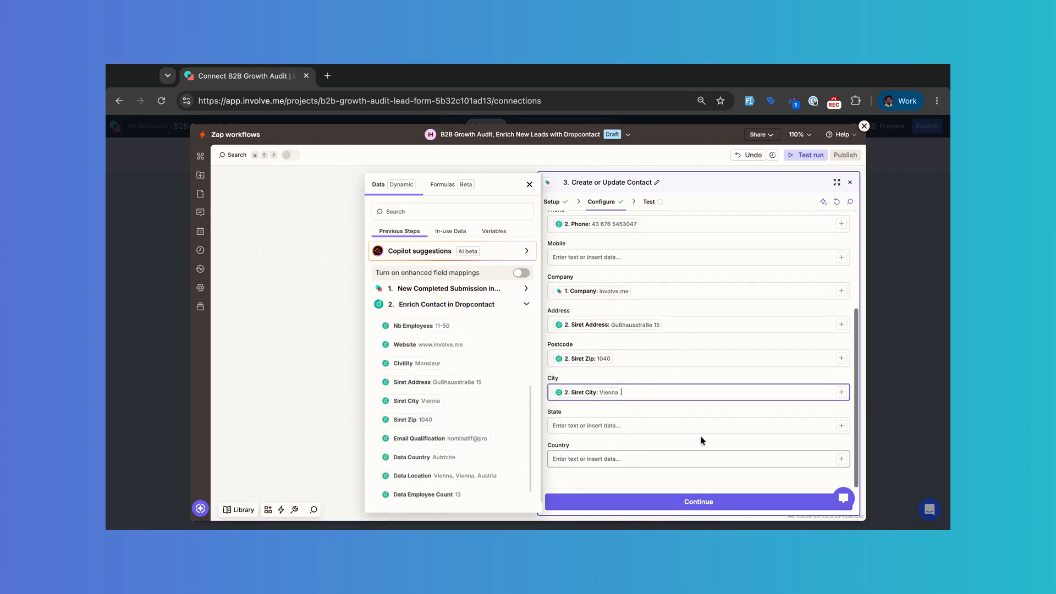
click(841, 460)
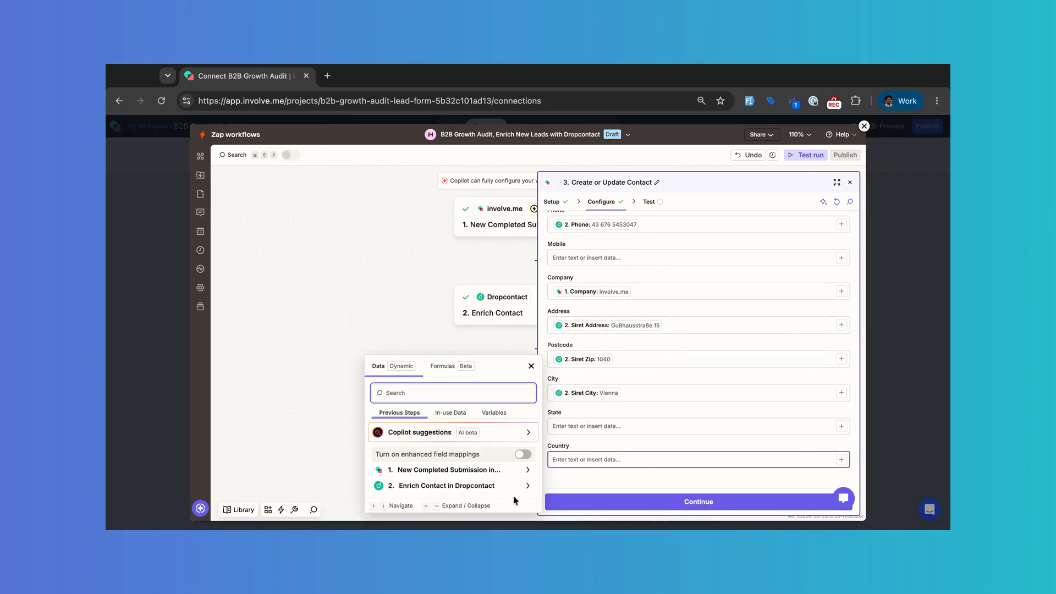
click(492, 486)
scroll(466, 448, down, 5)
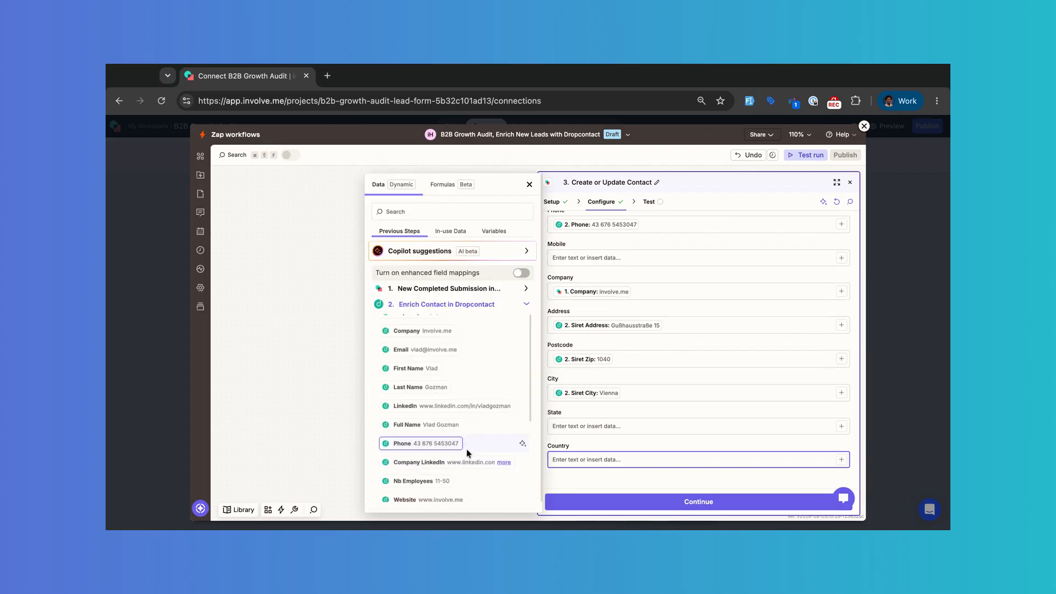
scroll(466, 453, down, 3)
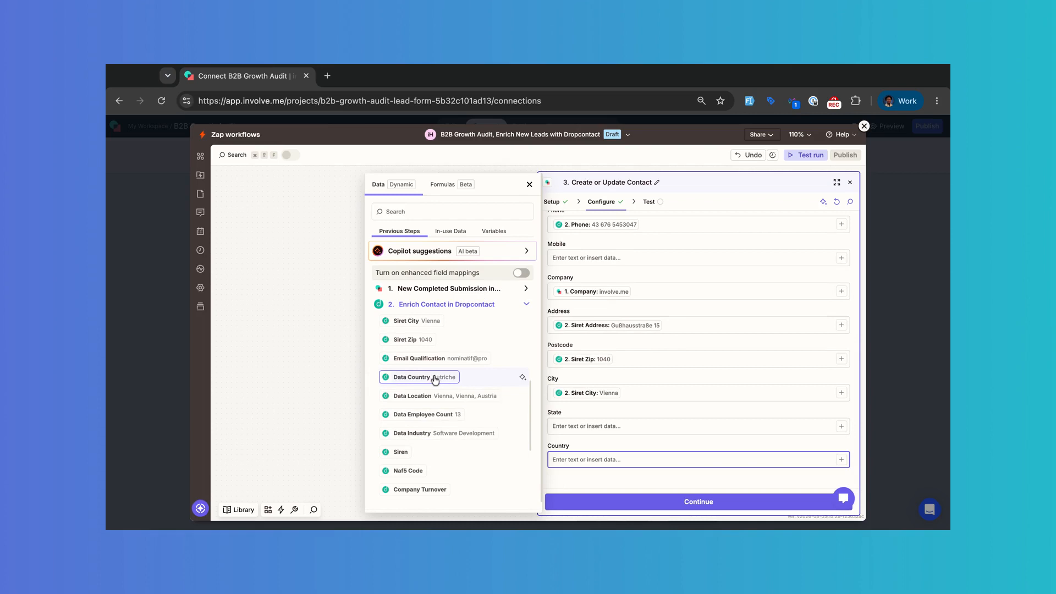
click(435, 379)
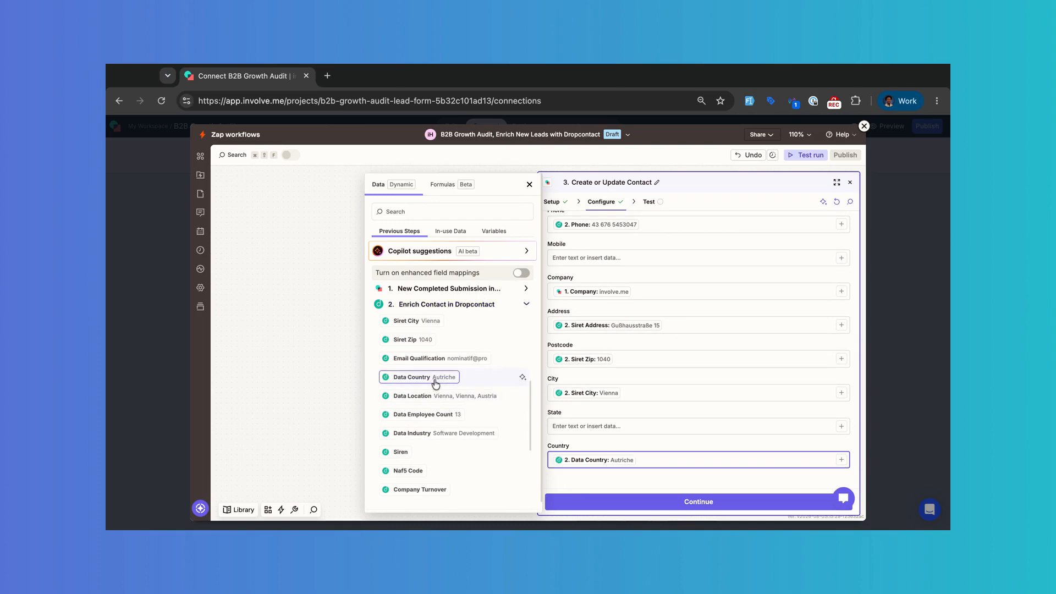
click(697, 501)
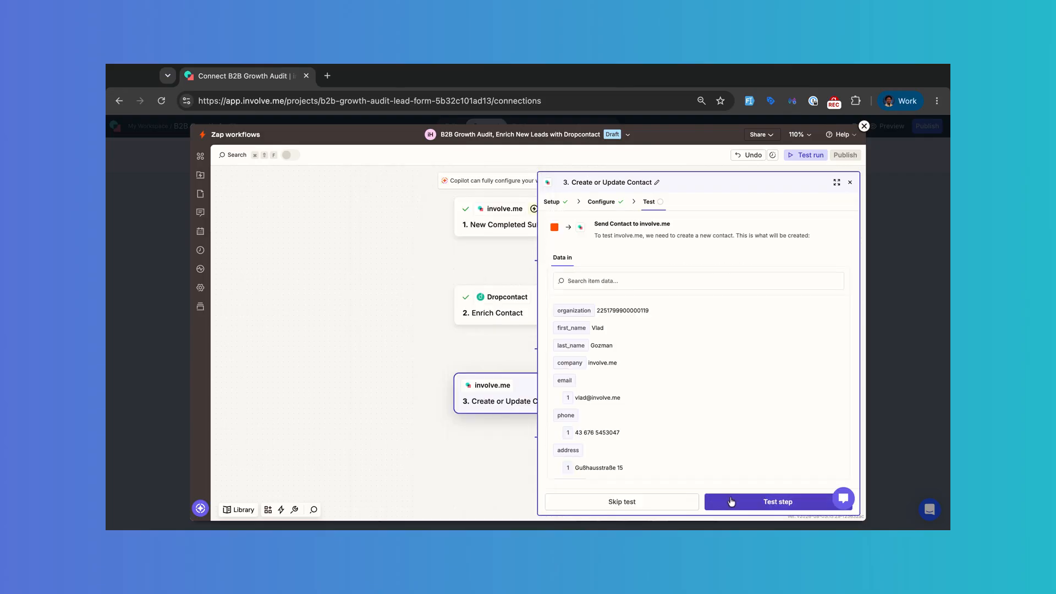
Step: Test the Create or Update Contact step until it executes successfully, then view the whole three-step zap
click(742, 502)
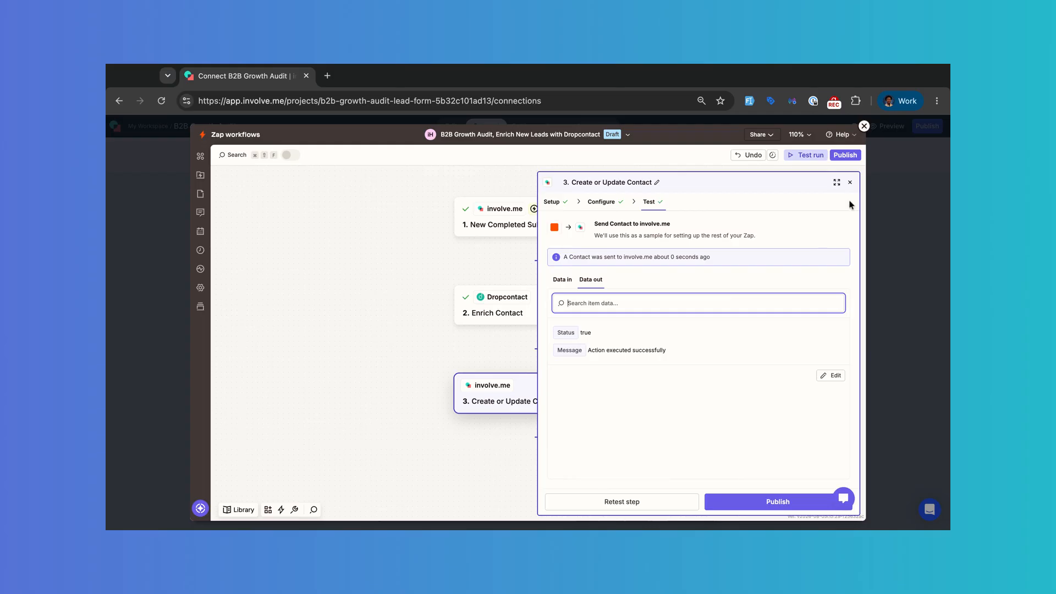
click(851, 182)
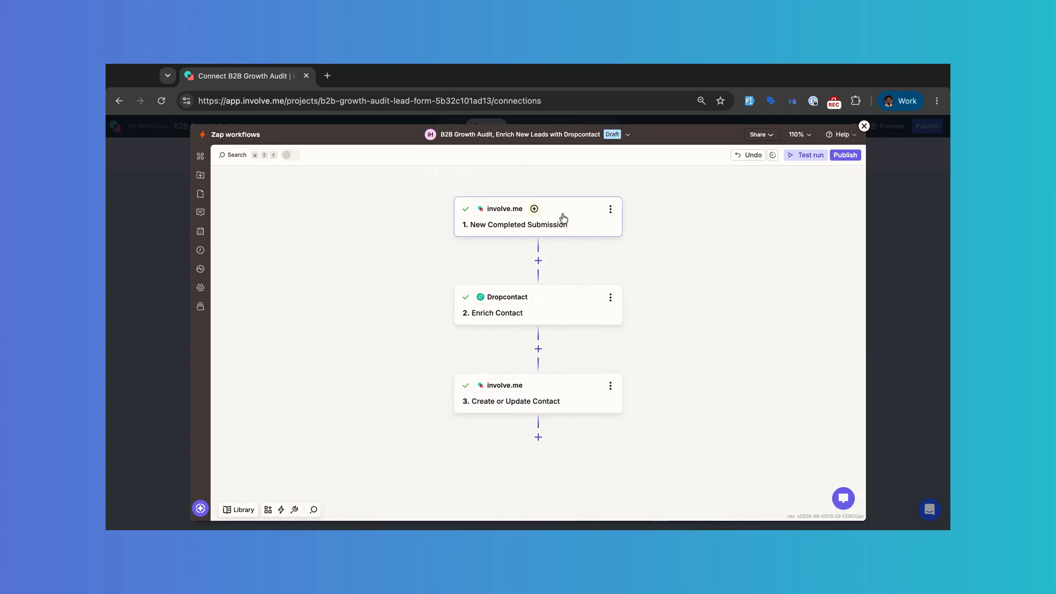
Step: Add a fourth zap step using the involve.me app with the Add Contact Tag action event
click(538, 438)
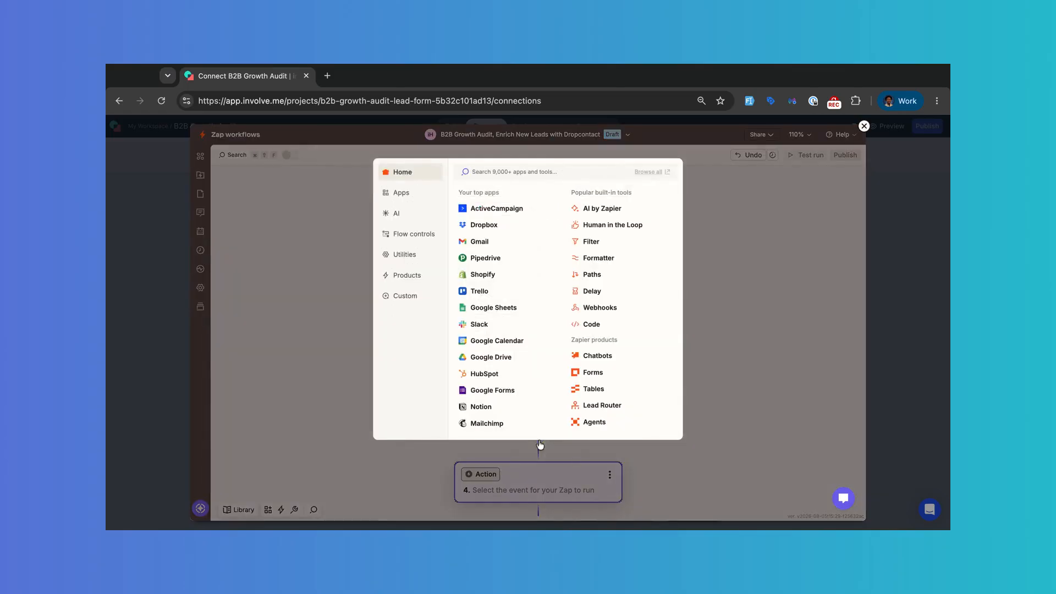
text(involve)
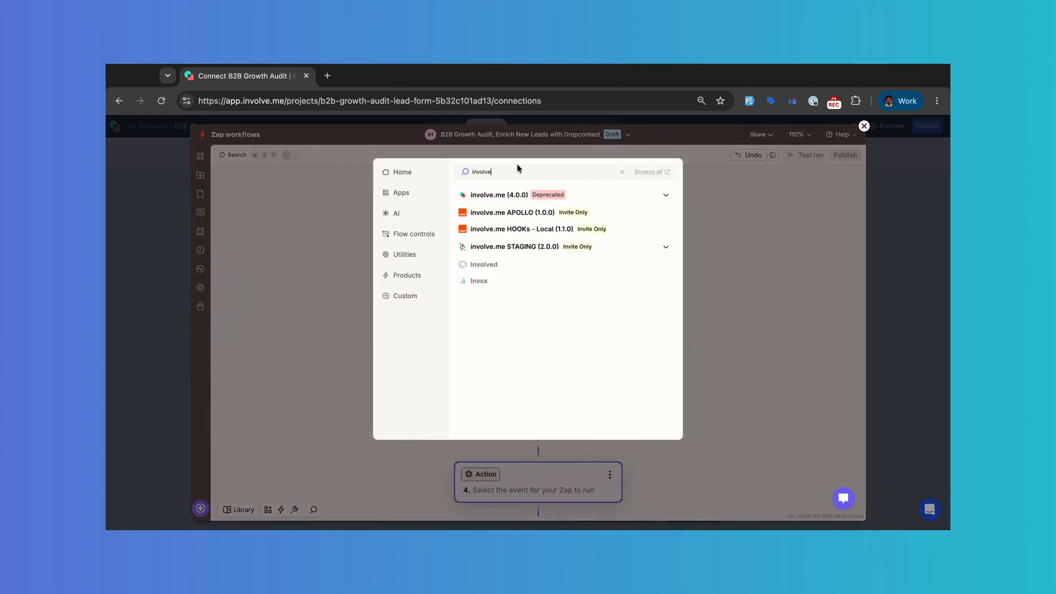
click(666, 195)
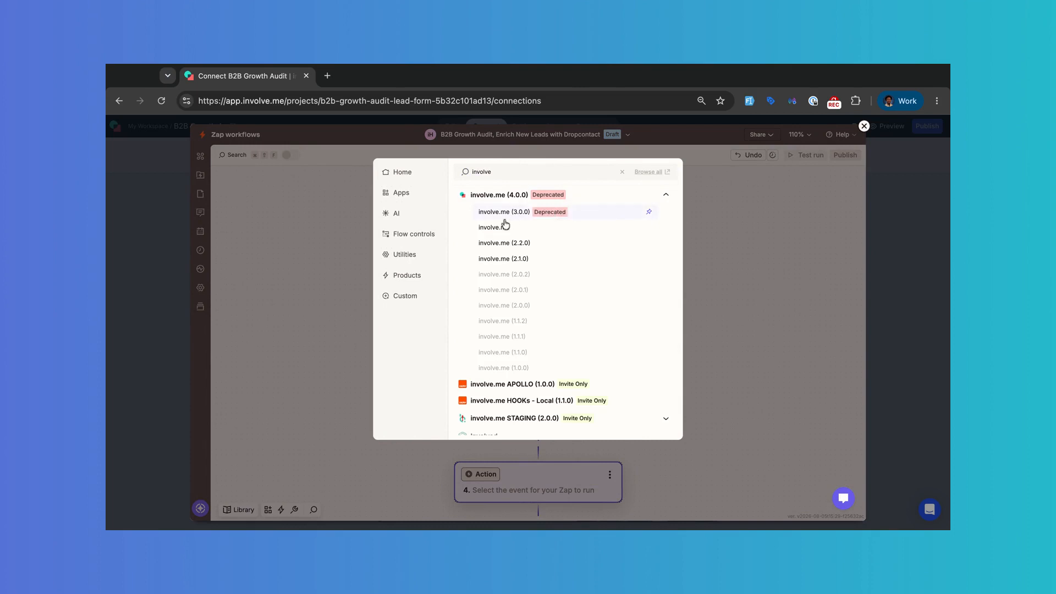
click(501, 228)
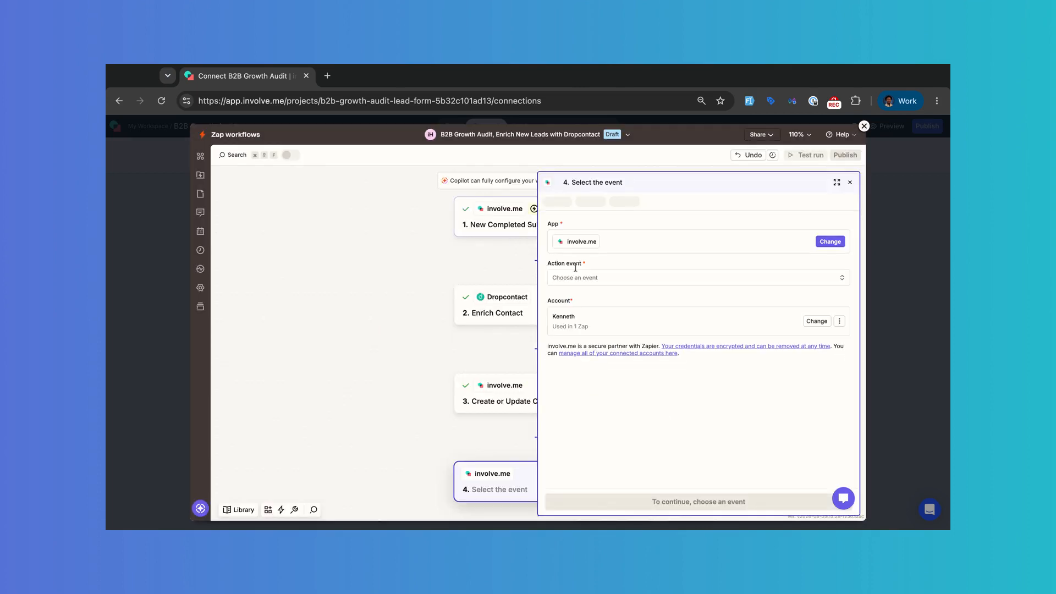
click(592, 281)
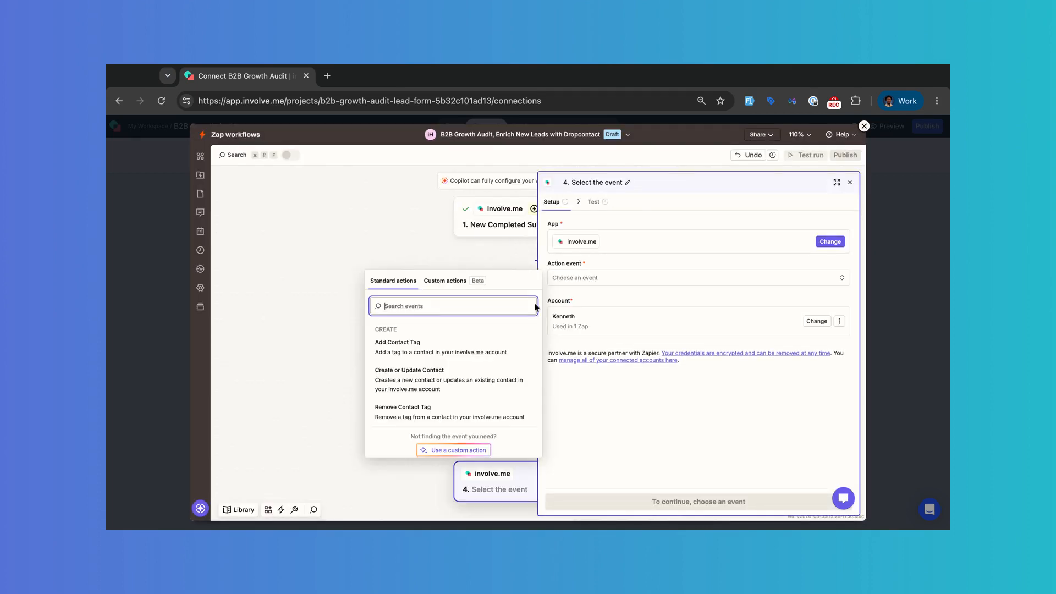
click(465, 348)
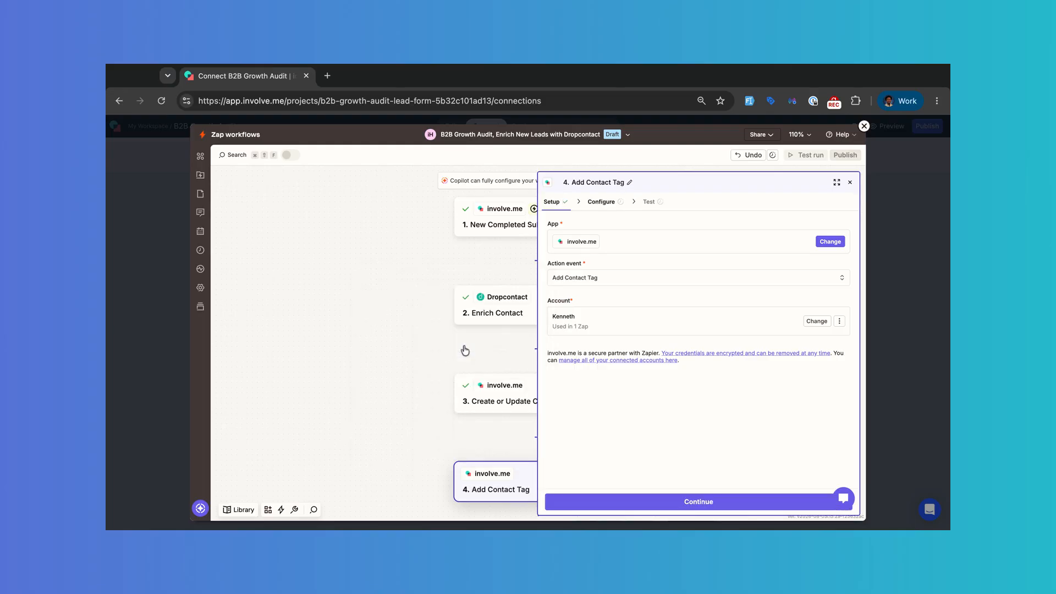
Step: Pick the organization, map Dropcontact's enriched email into Email, and set Tag to enriched-dropcontact
click(681, 501)
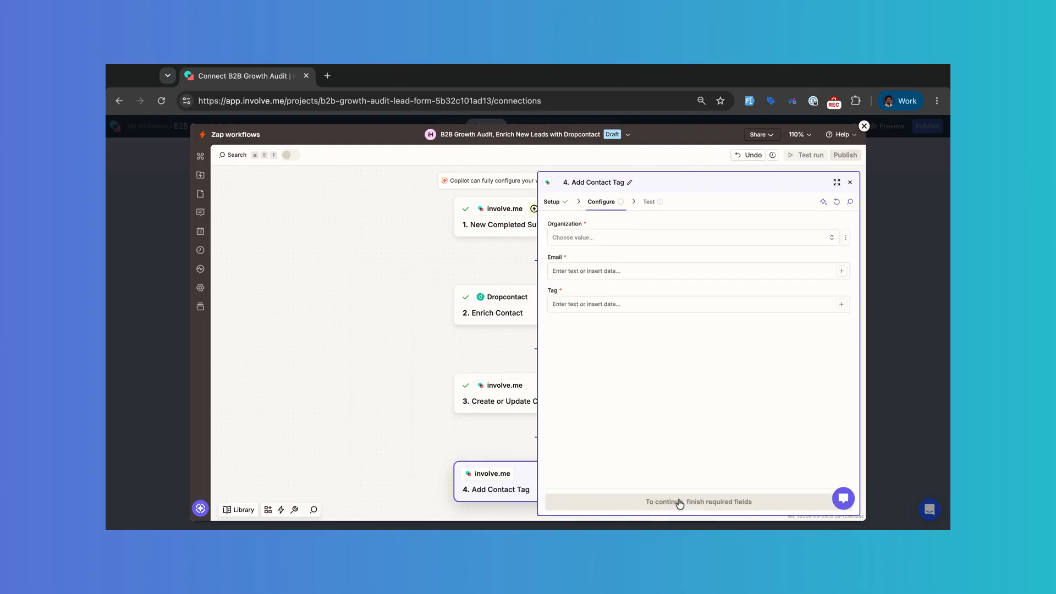
click(629, 238)
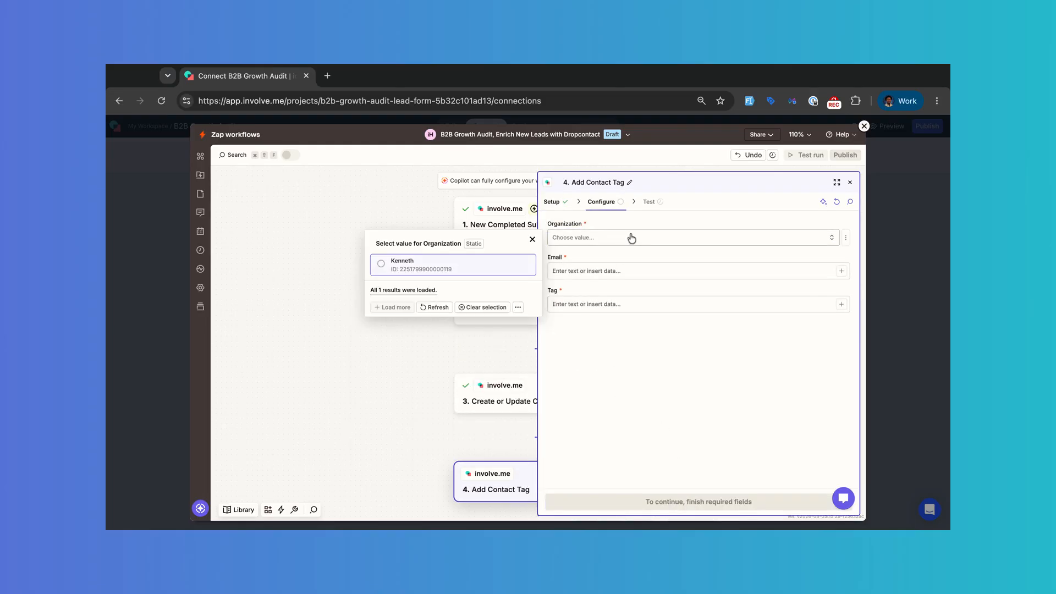
click(460, 268)
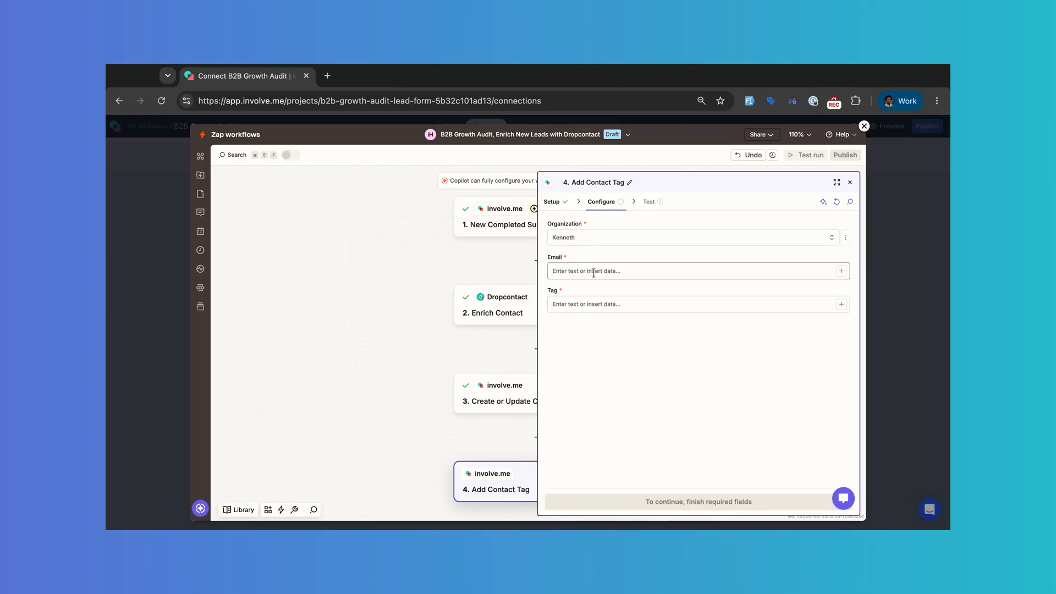
click(840, 270)
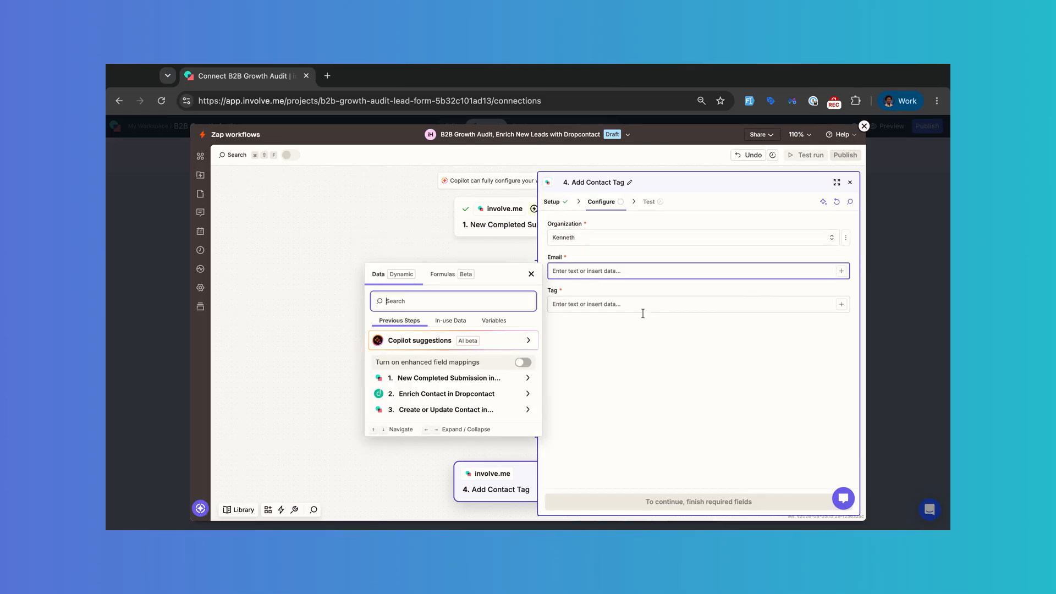
click(455, 394)
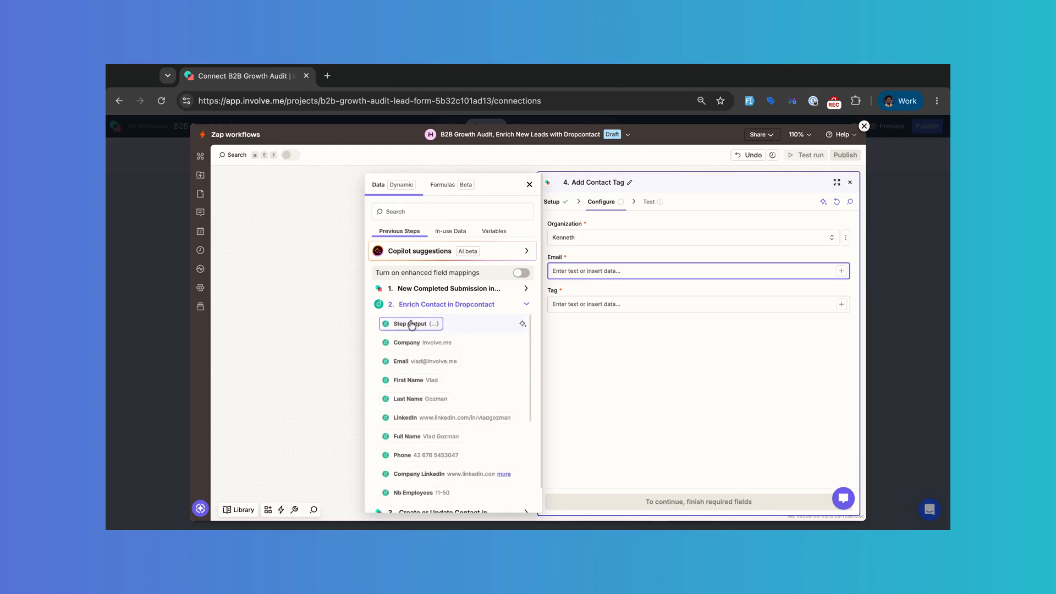
click(423, 361)
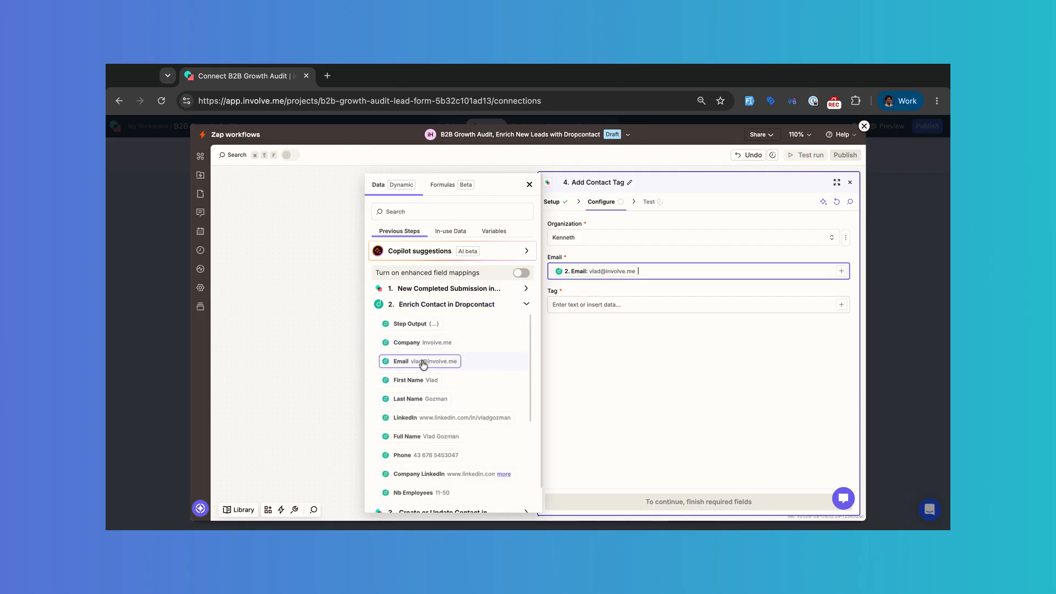
click(618, 304)
text(enriched-dropcontact)
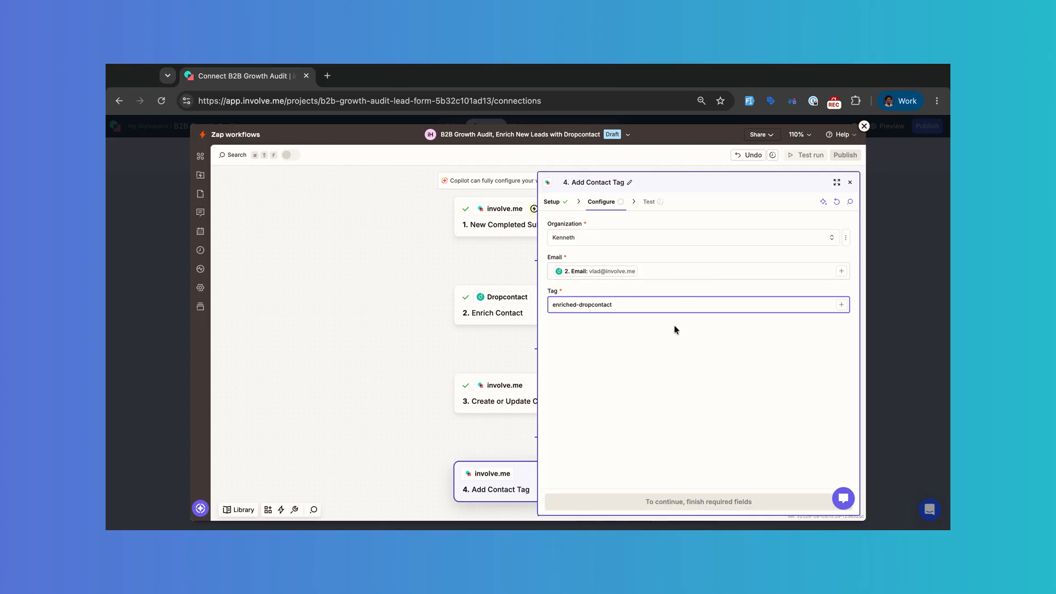
click(708, 498)
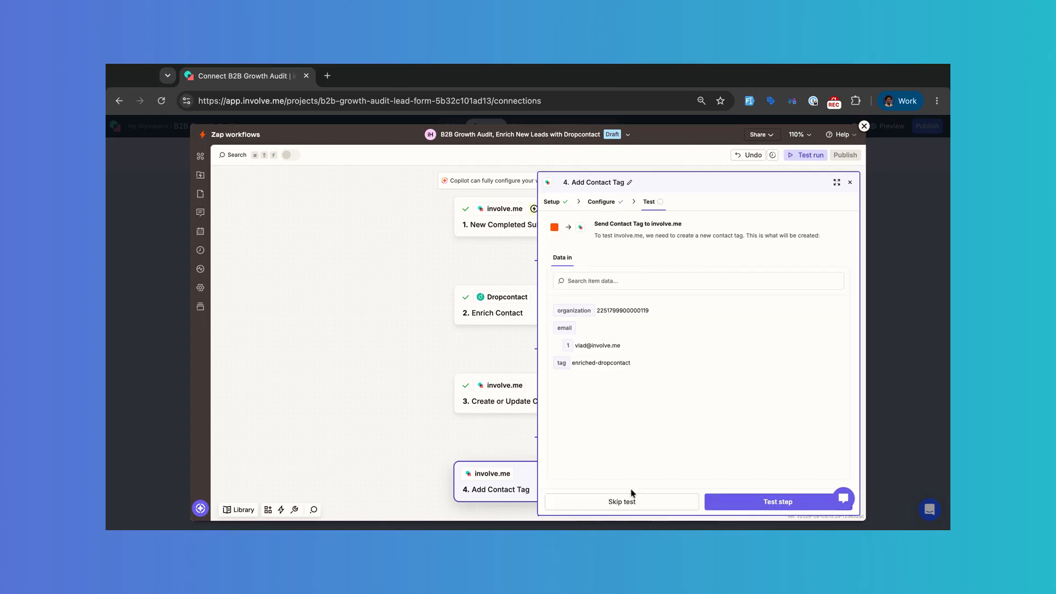
Step: Successfully test the Add Contact Tag step and return to the four-step workflow overview
click(759, 502)
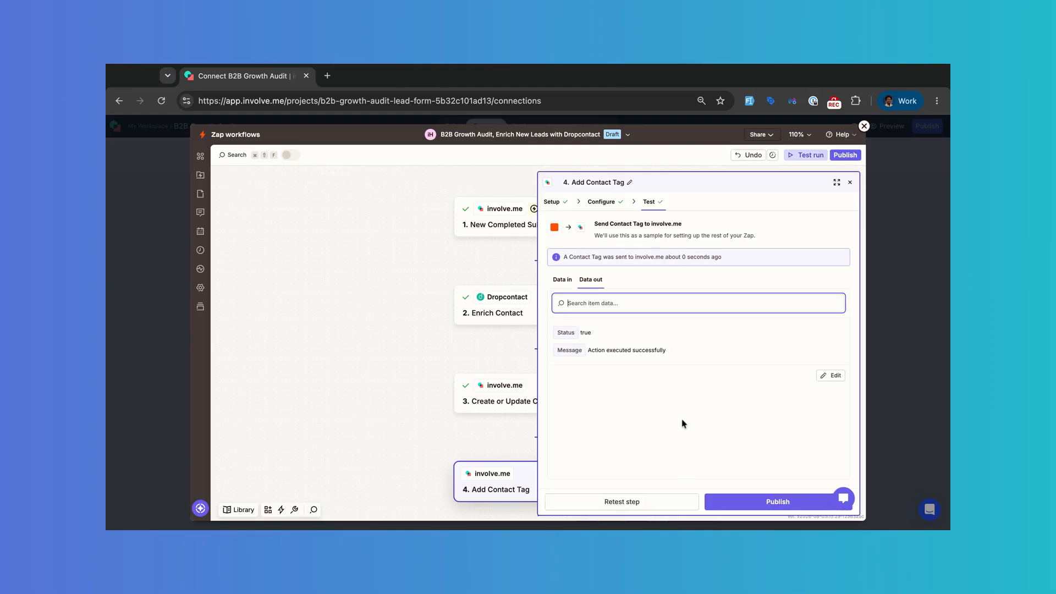
click(850, 183)
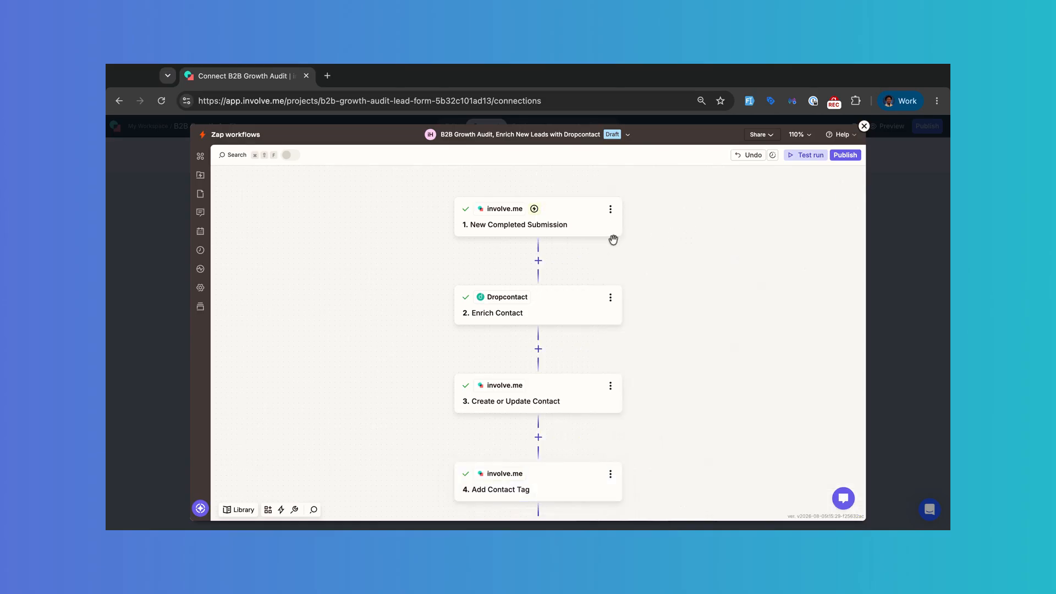
click(800, 159)
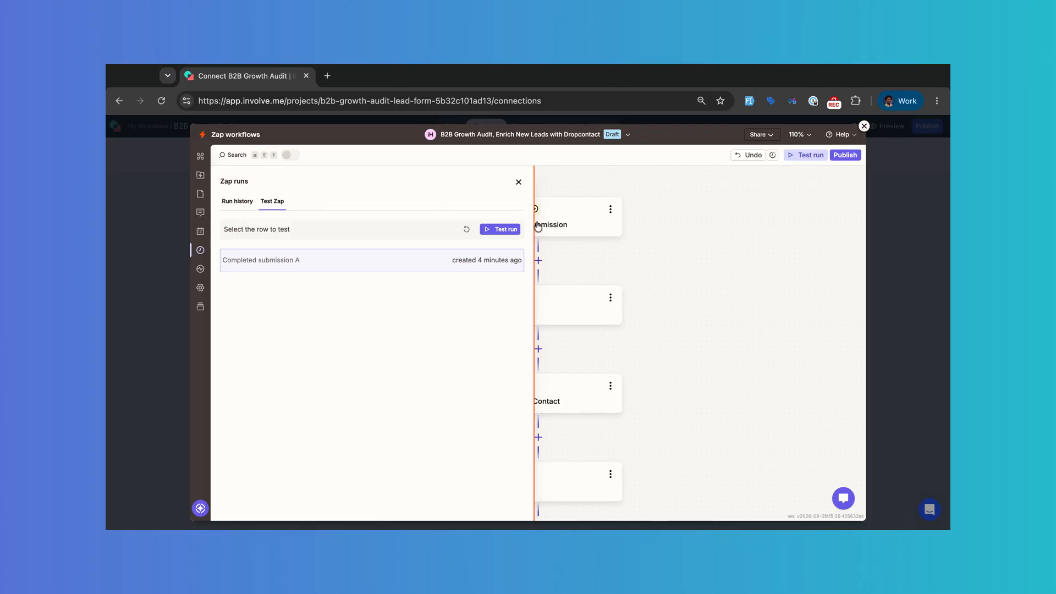
Step: Test-run the whole zap with Completed submission A and confirm all four steps succeed
click(502, 231)
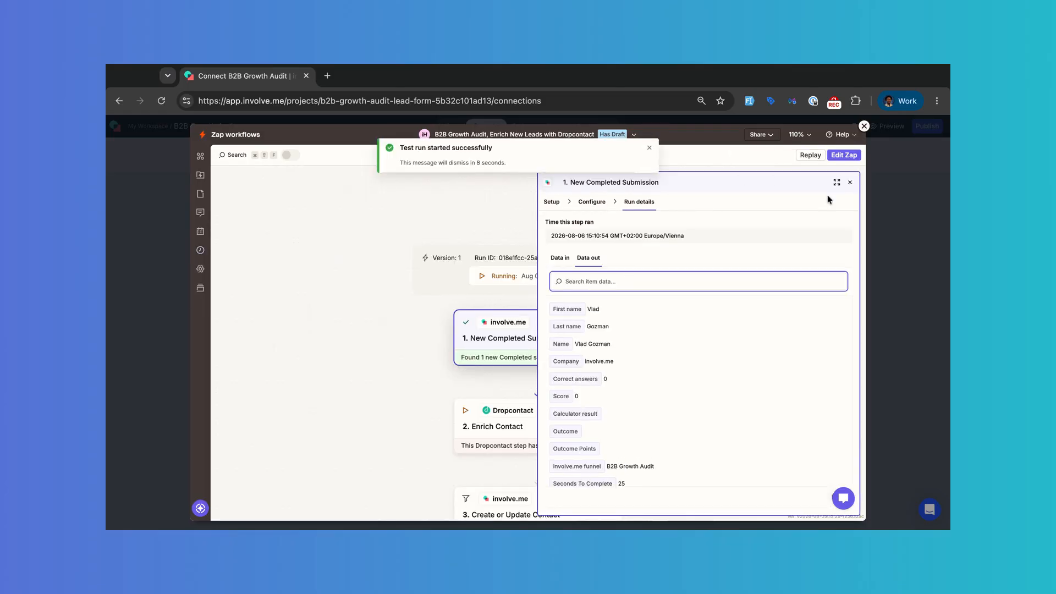
click(850, 182)
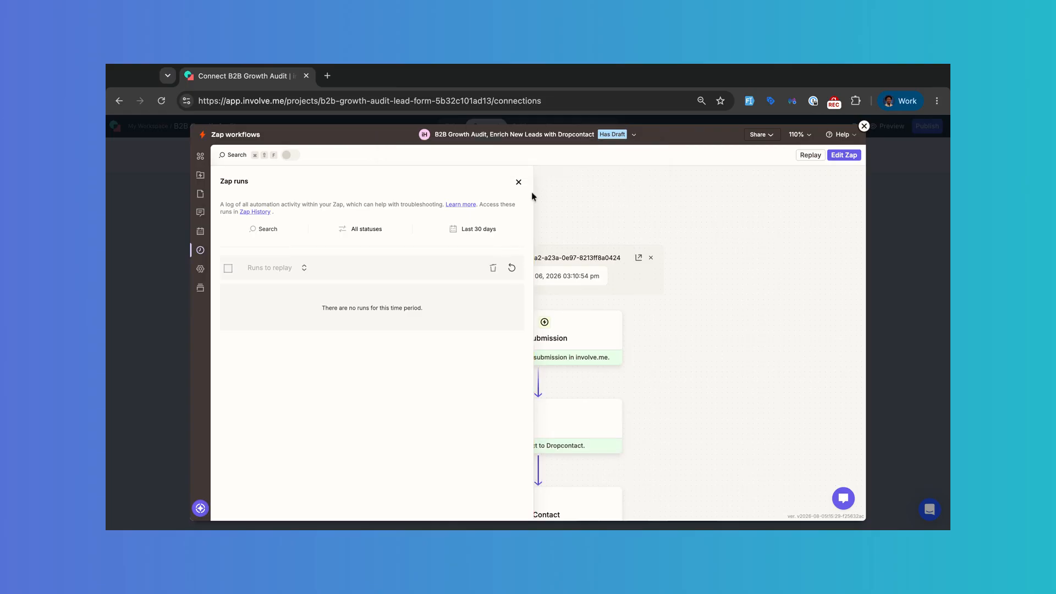
click(518, 181)
scroll(525, 207, down, 2)
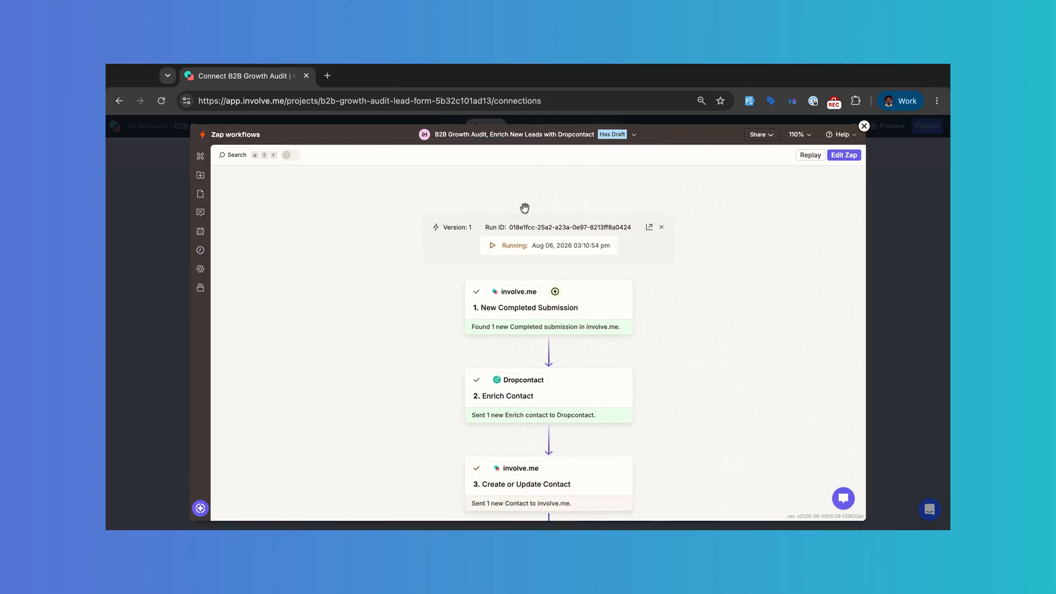
scroll(525, 207, down, 4)
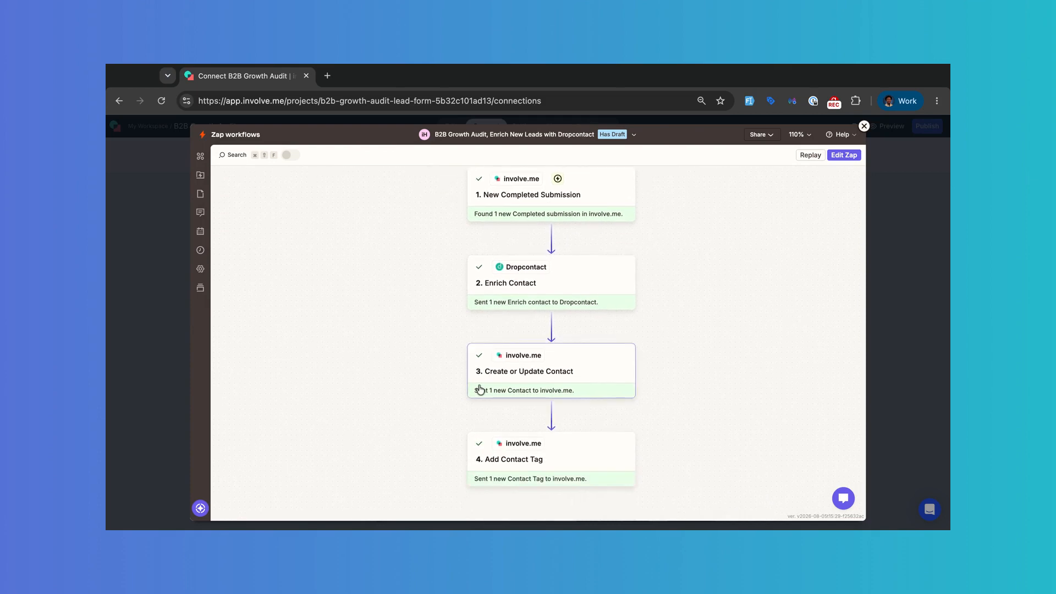
scroll(481, 393, up, 1)
scroll(481, 394, up, 1)
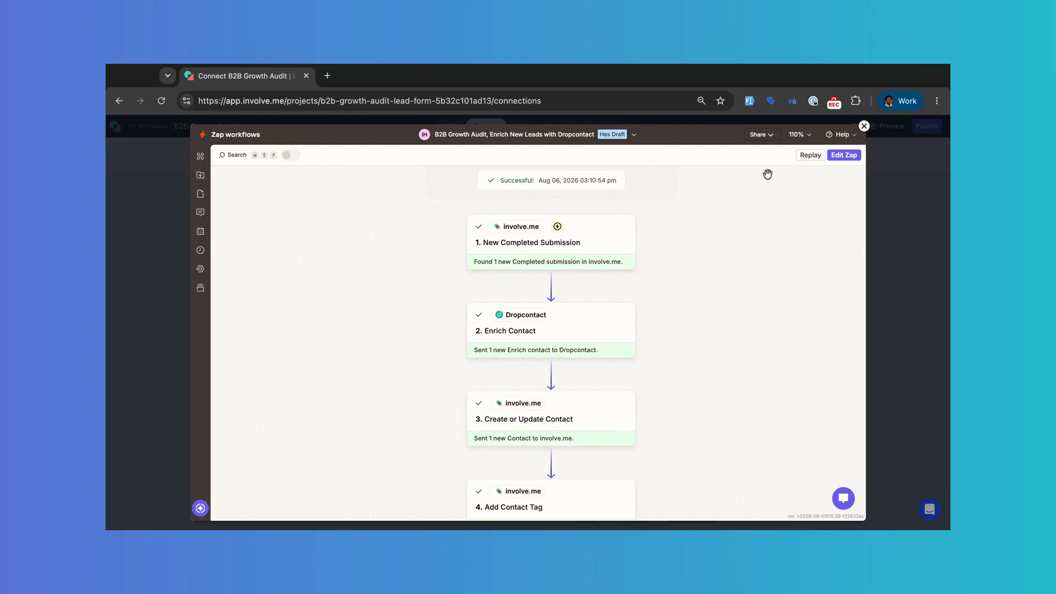
click(842, 157)
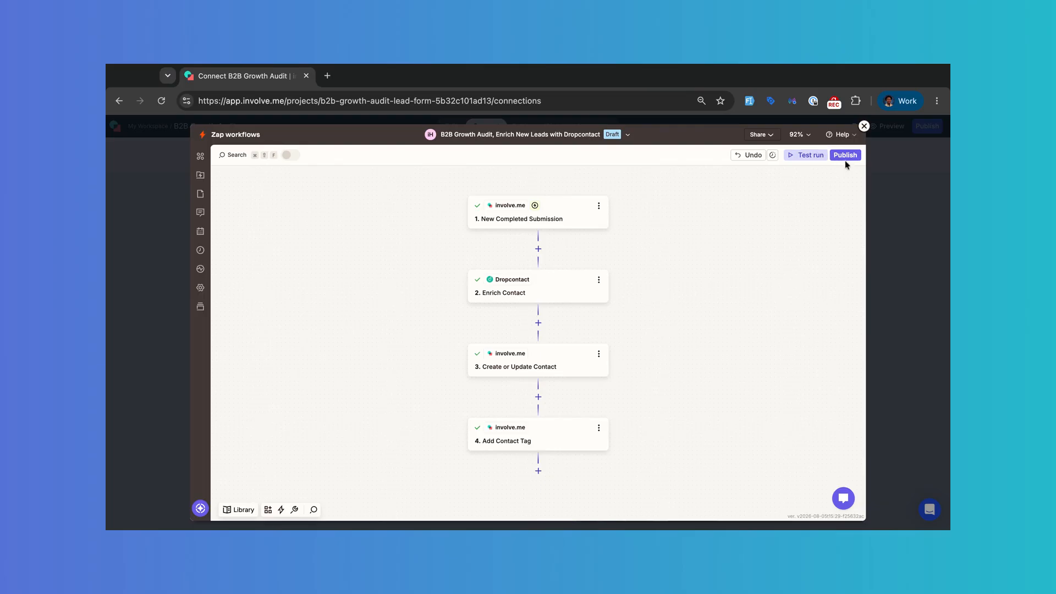
Step: Publish the zap so it is on as version v1, then close the workflow editor
click(845, 156)
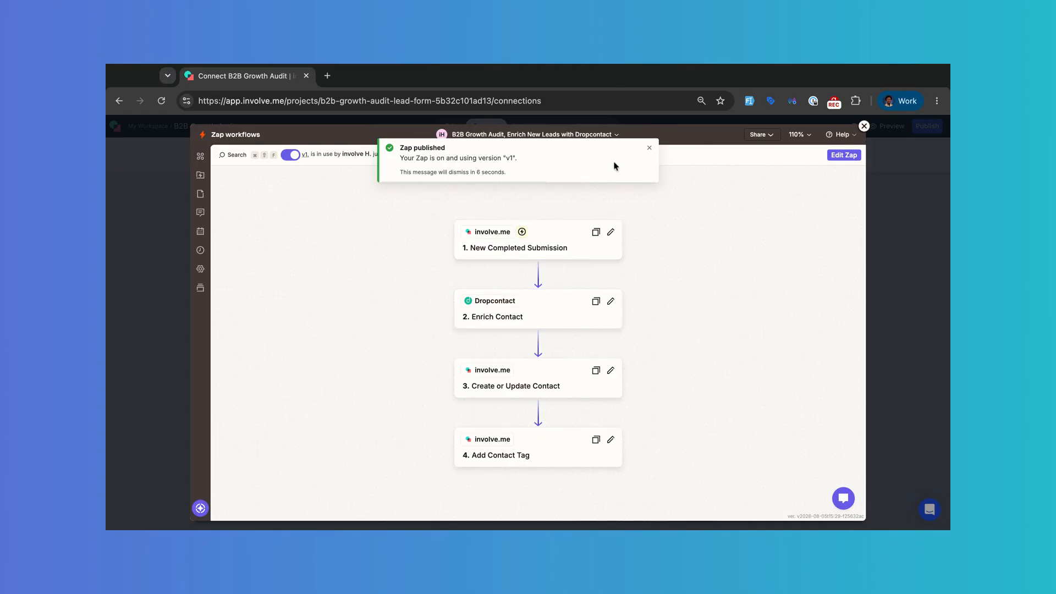
click(863, 126)
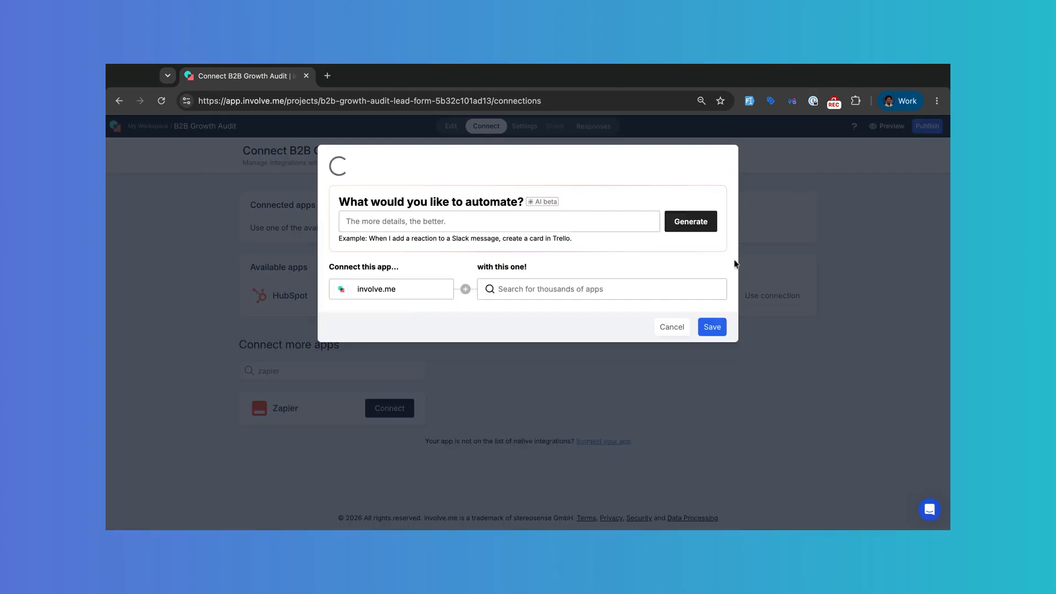
Step: Dismiss the 'What would you like to automate?' dialog and return to the B2B Growth Audit editor
click(714, 465)
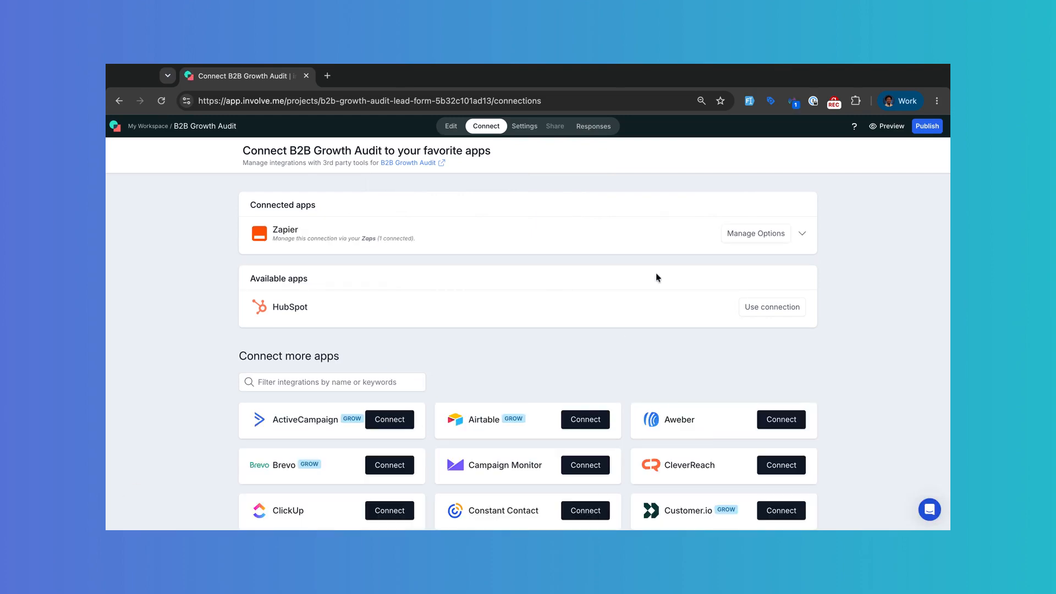
click(450, 126)
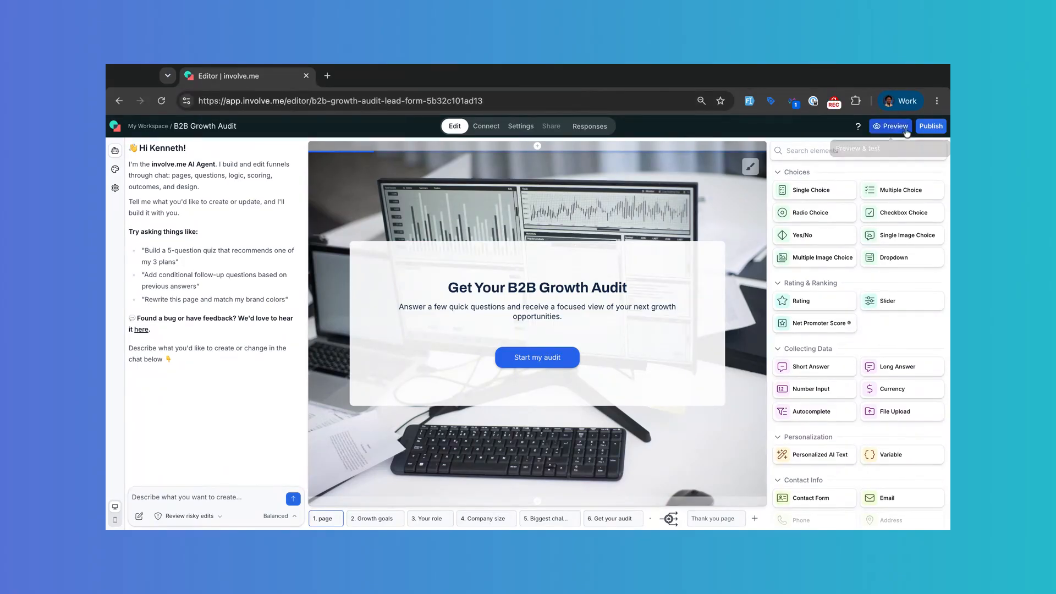
Step: Publish the B2B Growth Audit funnel and open its live Funnel URL in a new tab
click(930, 126)
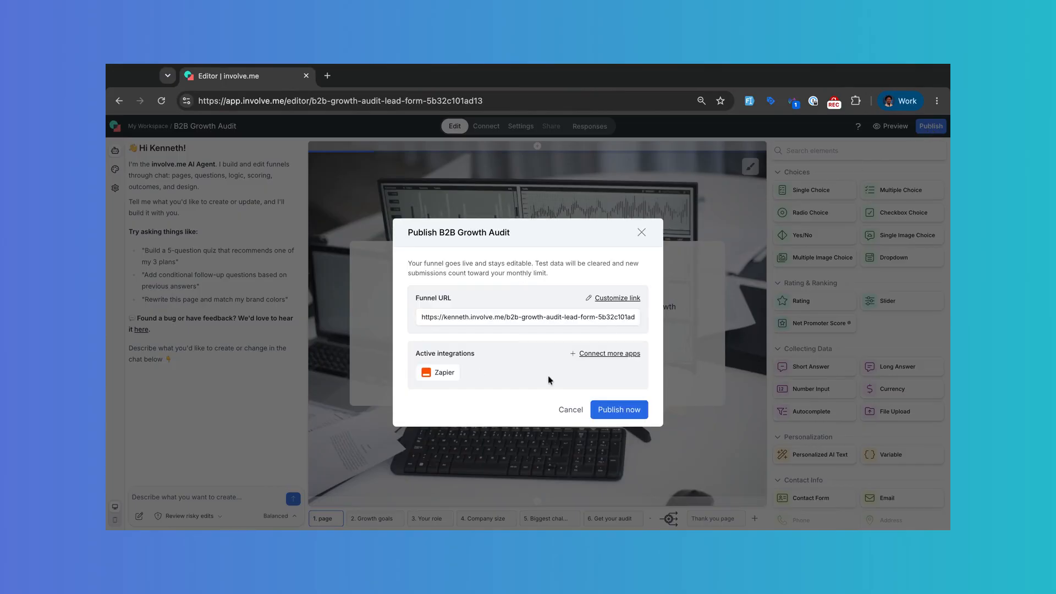
click(613, 410)
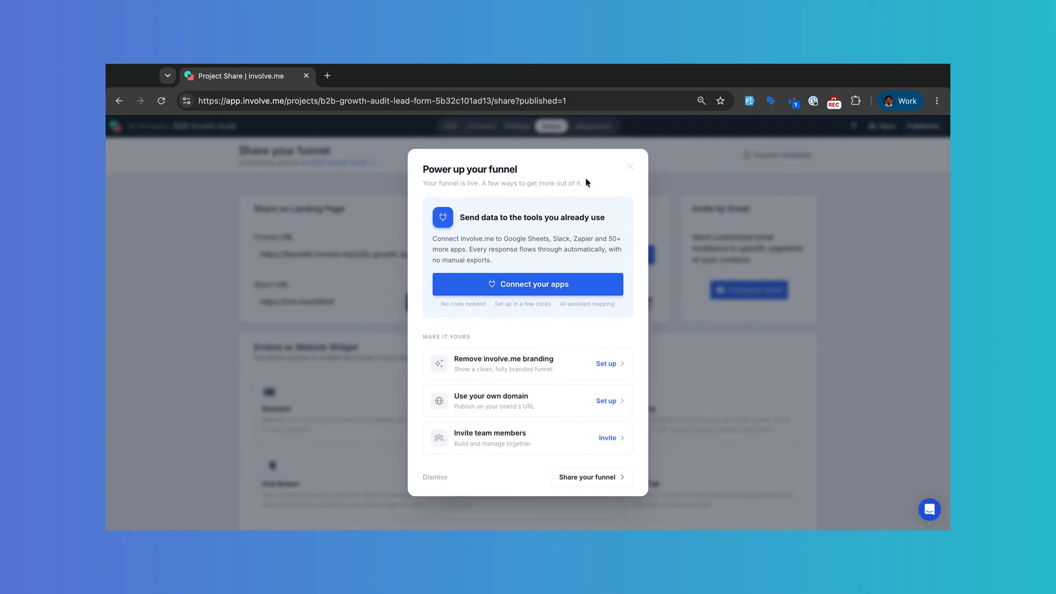
click(631, 166)
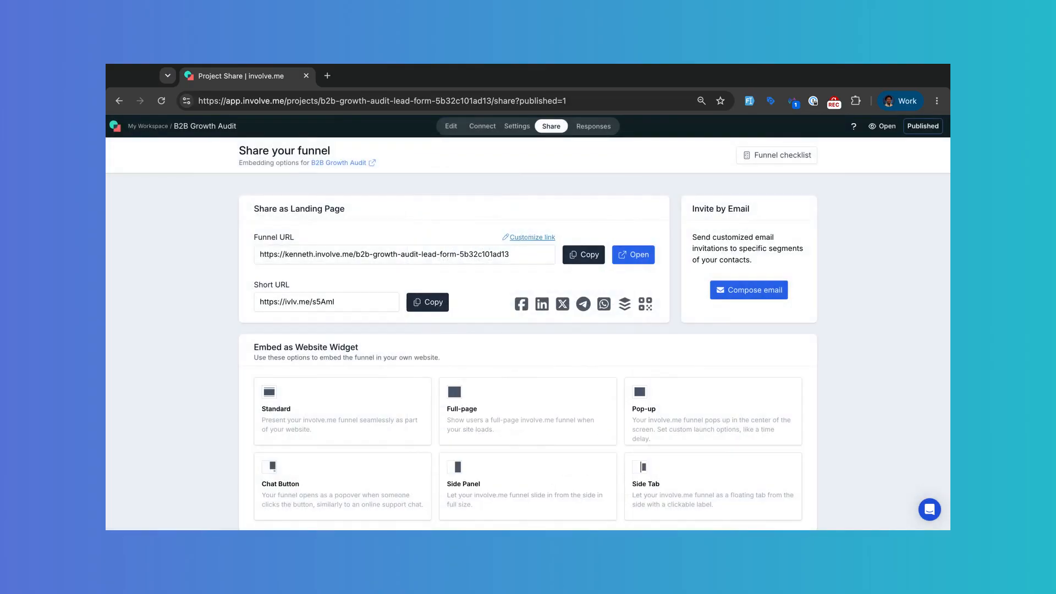
click(634, 254)
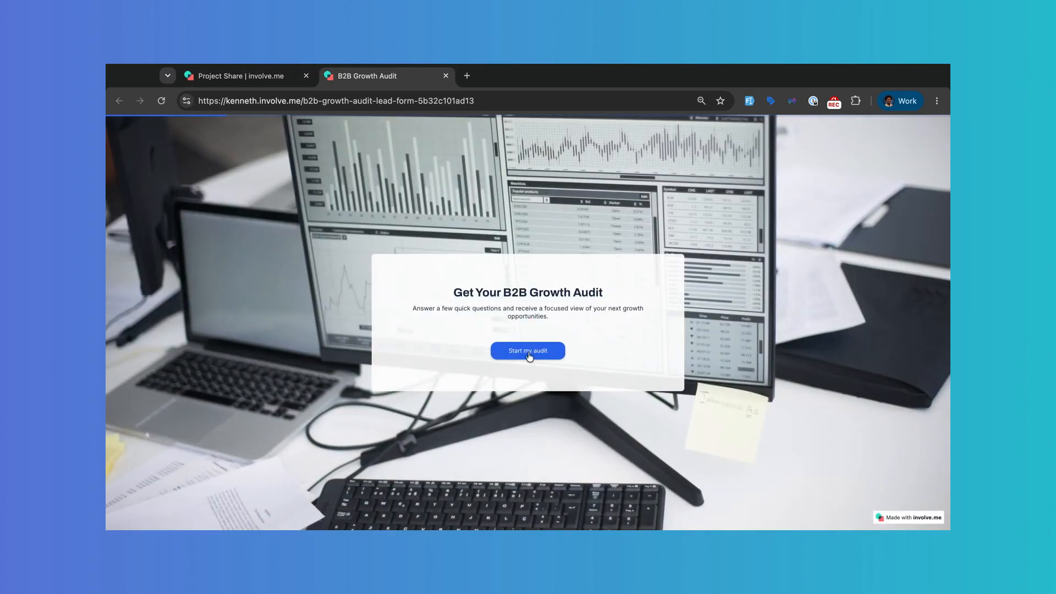
Step: Start the audit and answer Generate more qualified leads, Operations or RevOps, 11–50 employees, Converting demand into revenue
click(529, 352)
click(512, 336)
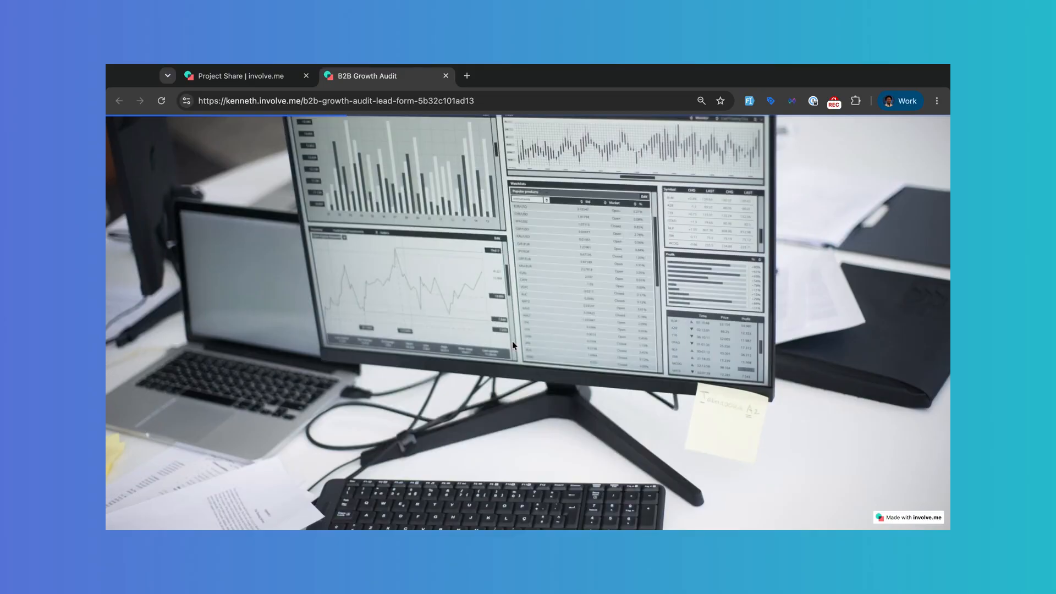
click(549, 424)
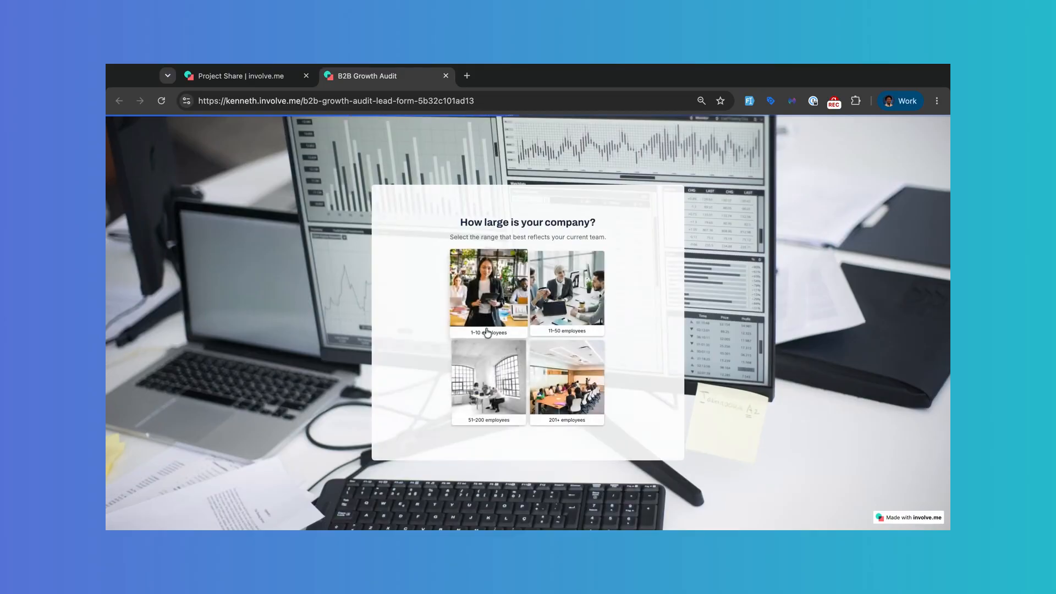
click(549, 321)
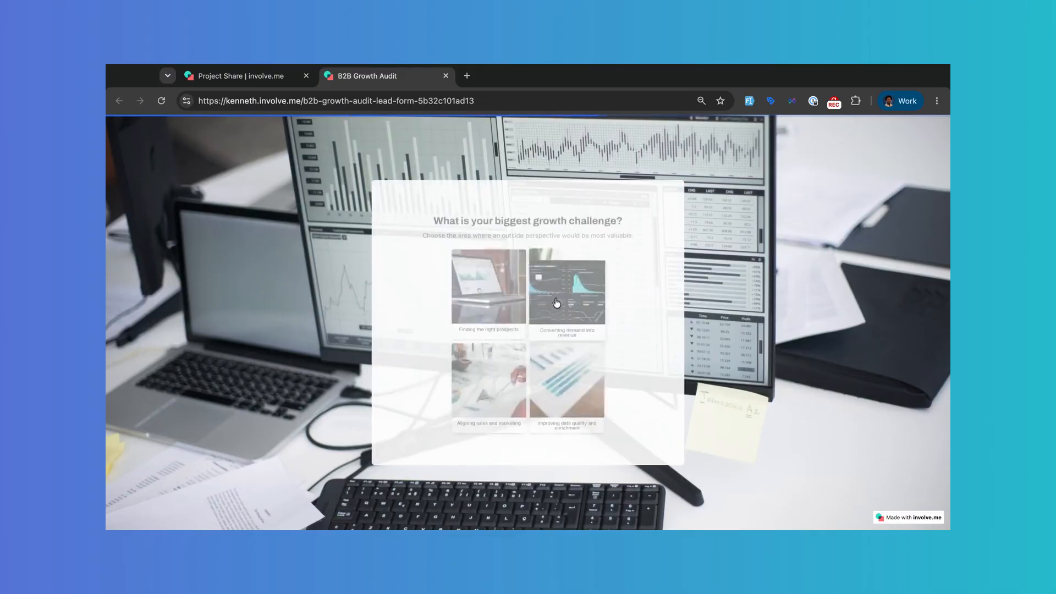
click(548, 321)
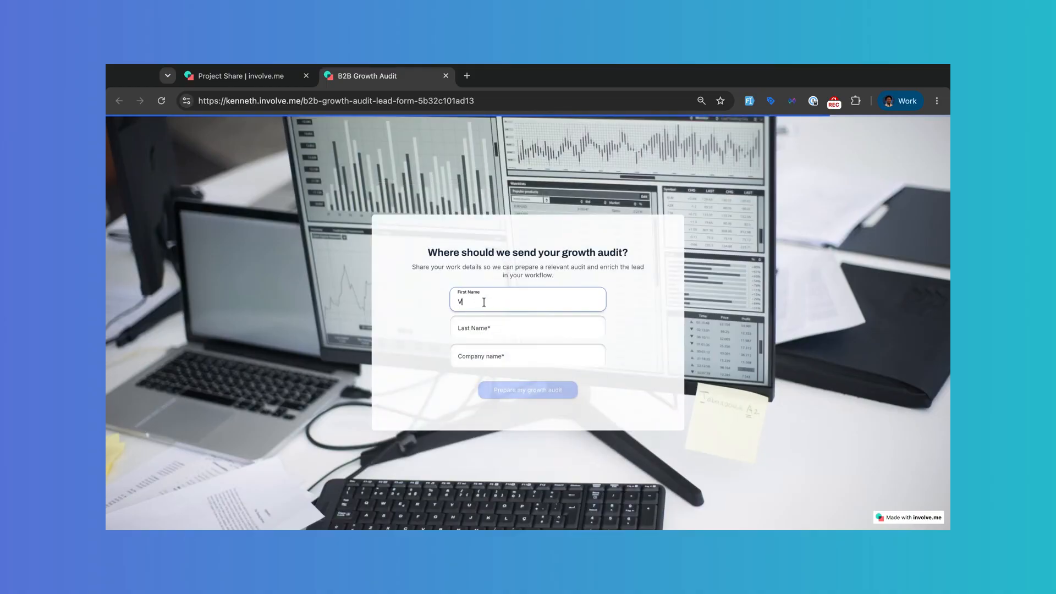
Step: Enter the contact's last name and company involve.me, submit the audit, then open the funnel's analytics
click(497, 330)
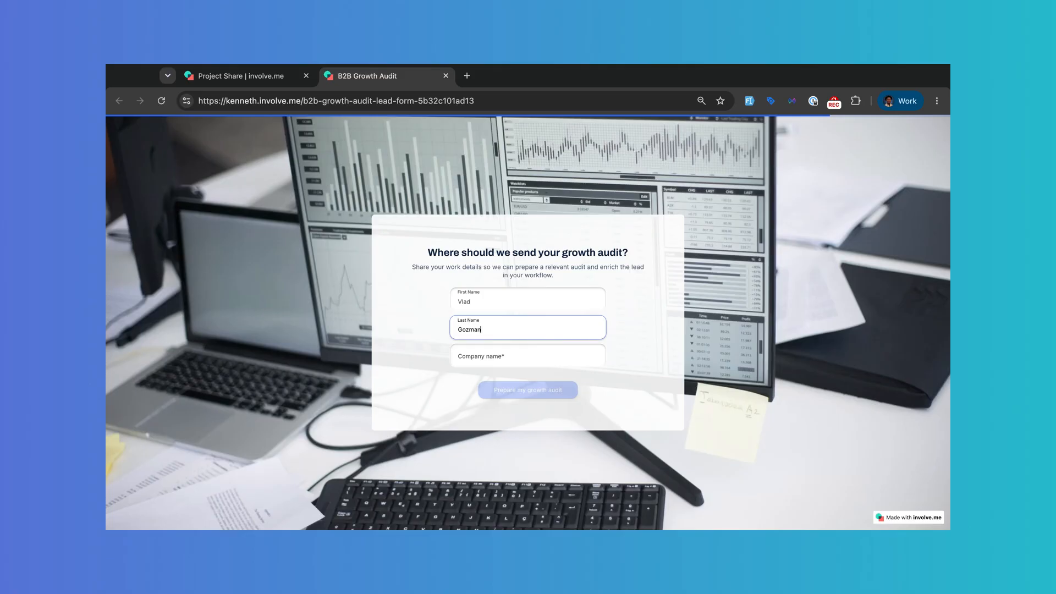
text(Gozman)
click(484, 361)
text(involve)
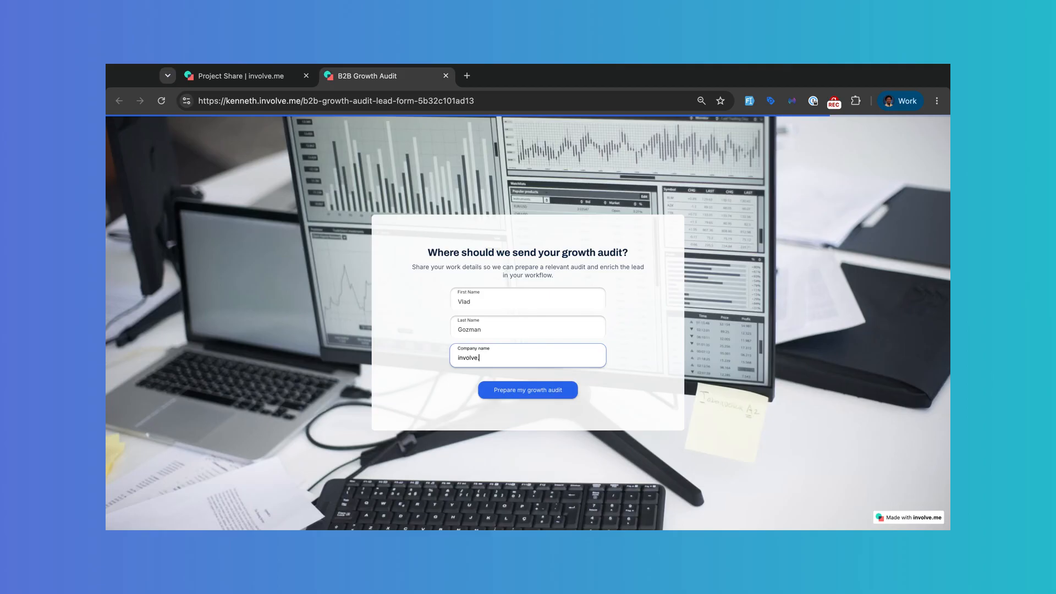
text(.me)
click(543, 393)
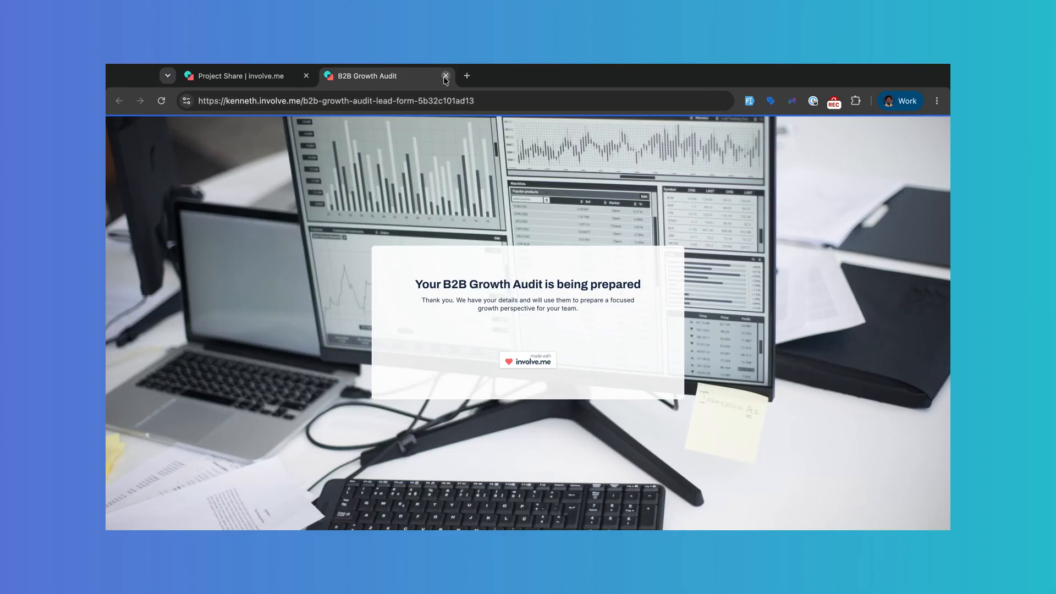
click(444, 77)
click(594, 128)
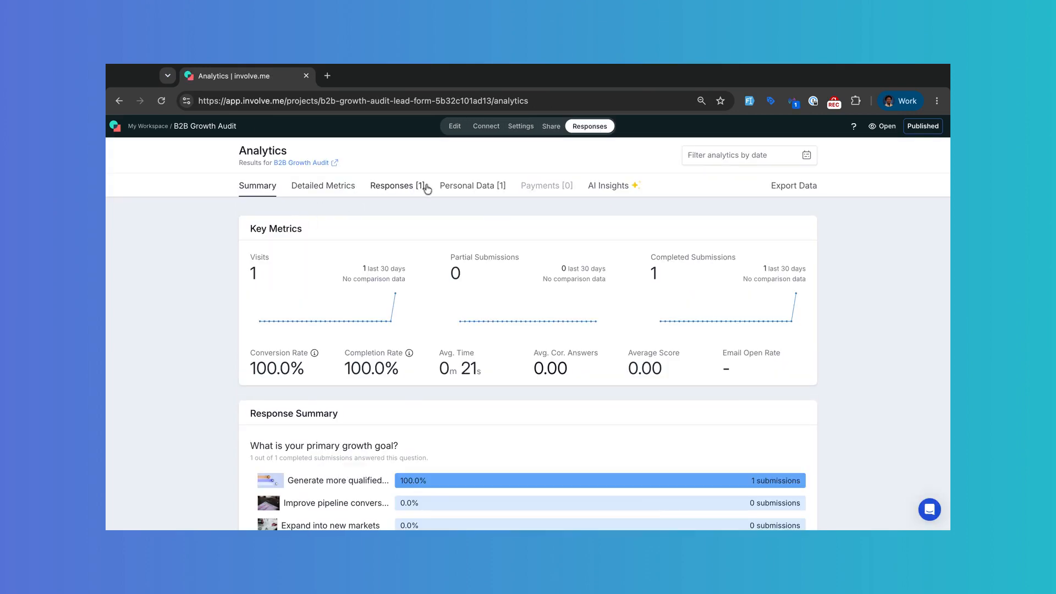
click(395, 190)
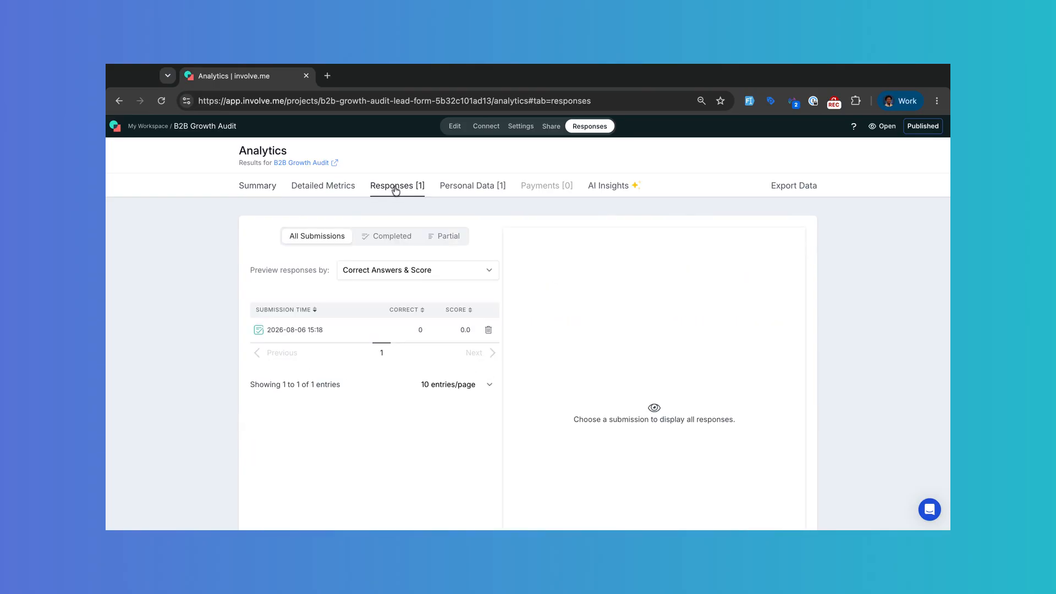
click(309, 330)
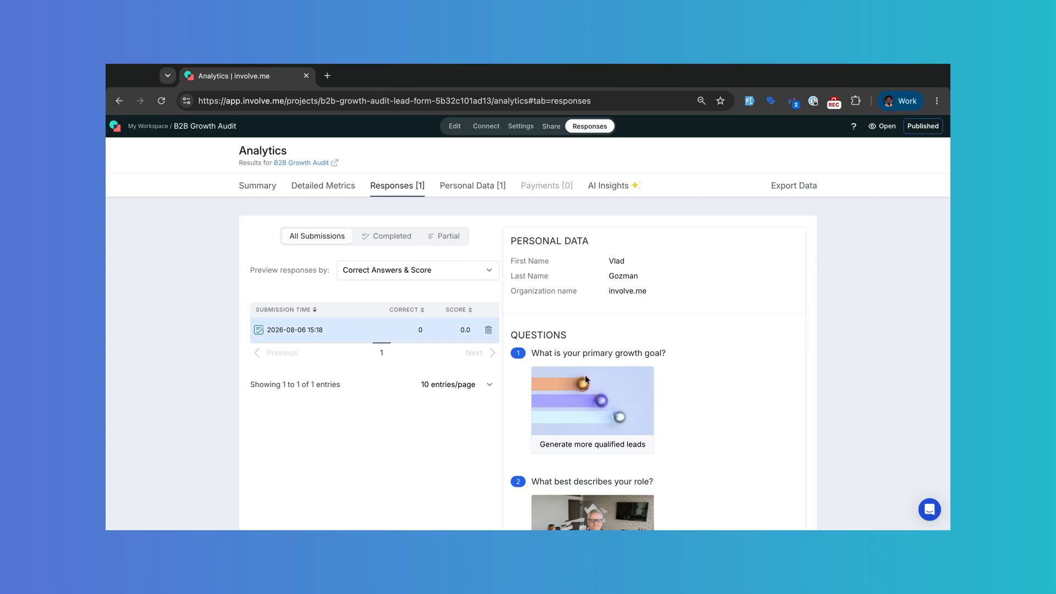
scroll(585, 374, down, 7)
scroll(590, 394, down, 6)
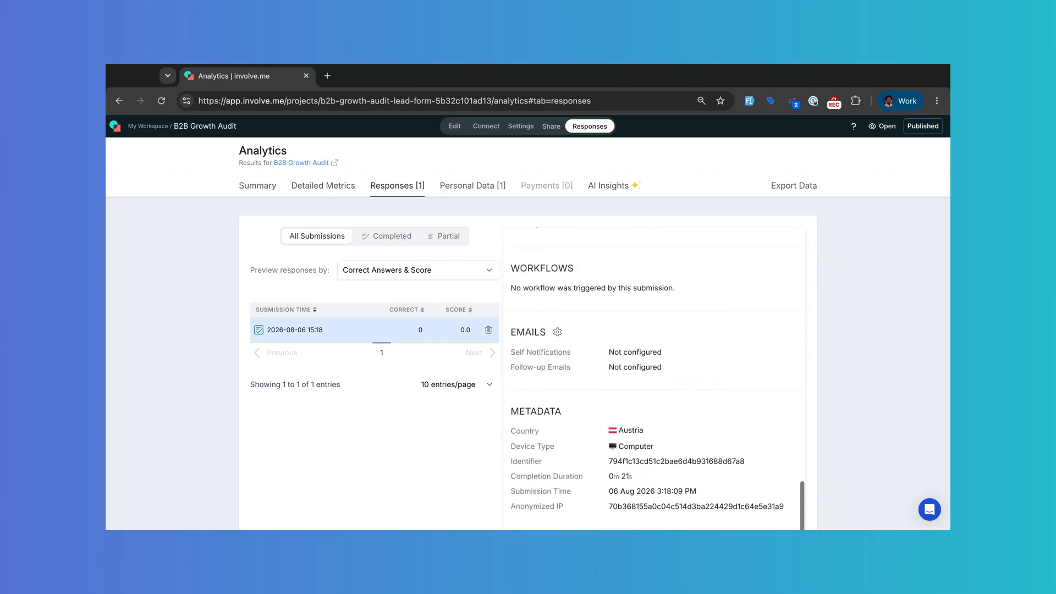
mouse_move(525, 443)
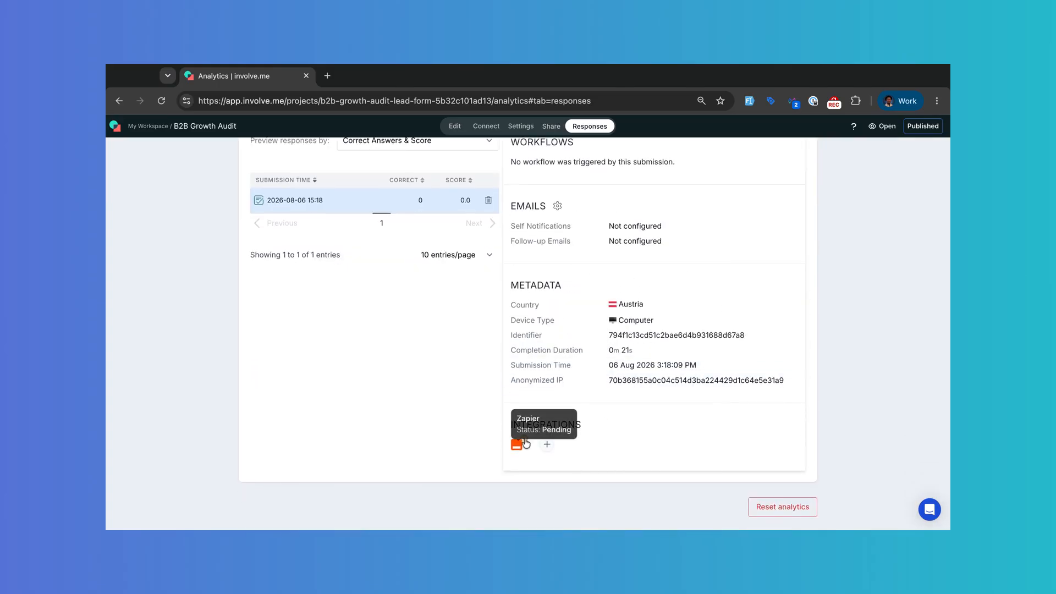
scroll(598, 320, up, 10)
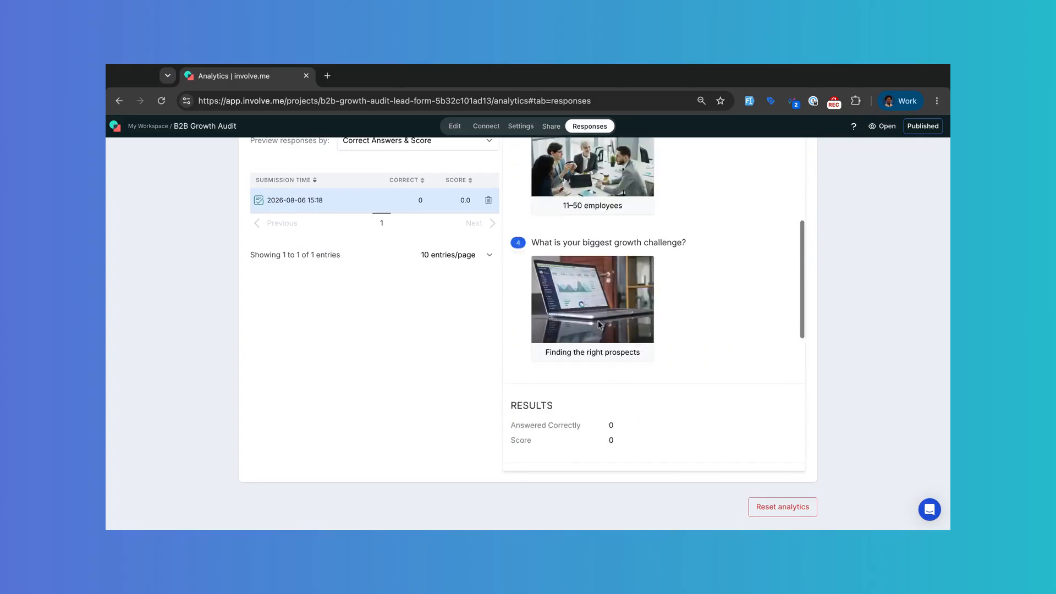
scroll(463, 339, up, 3)
scroll(464, 338, down, 1)
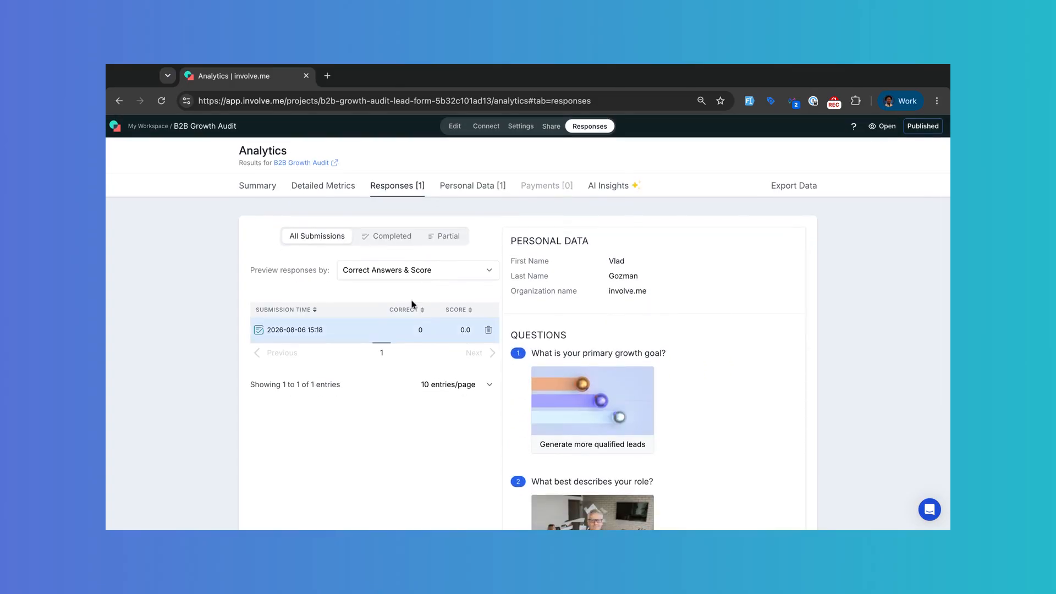
mouse_move(525, 469)
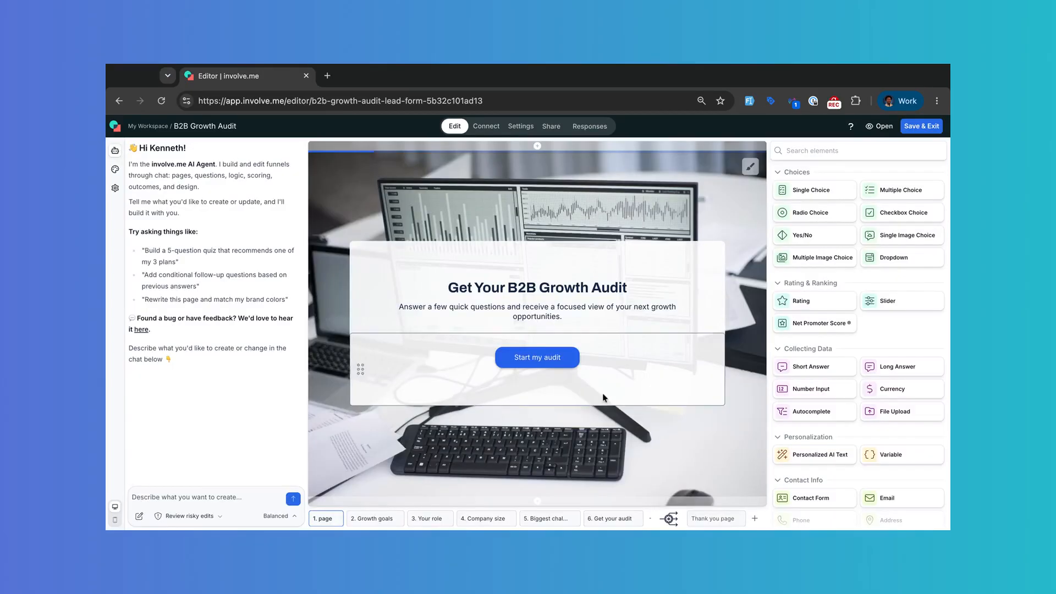
Step: Filter Contacts to the tag enriched-dropcontact and open the single tagged test contact's details
click(113, 126)
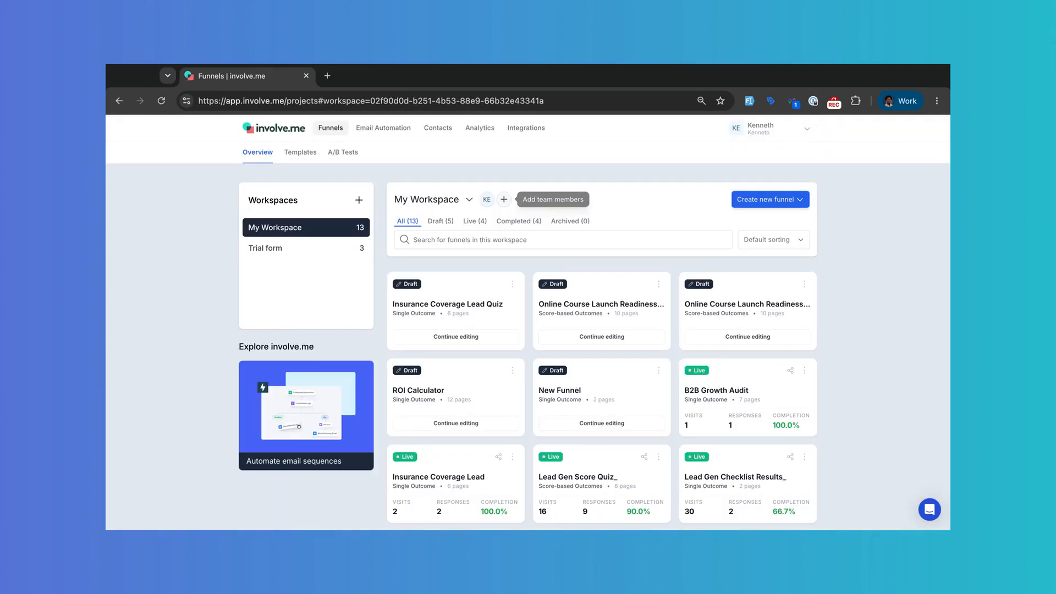
click(442, 130)
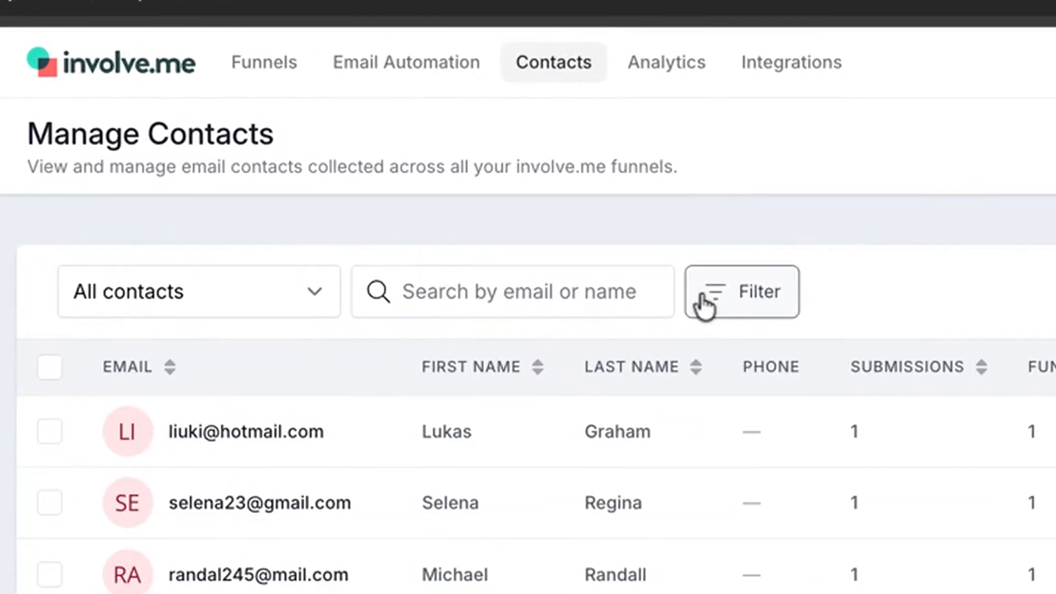
click(741, 304)
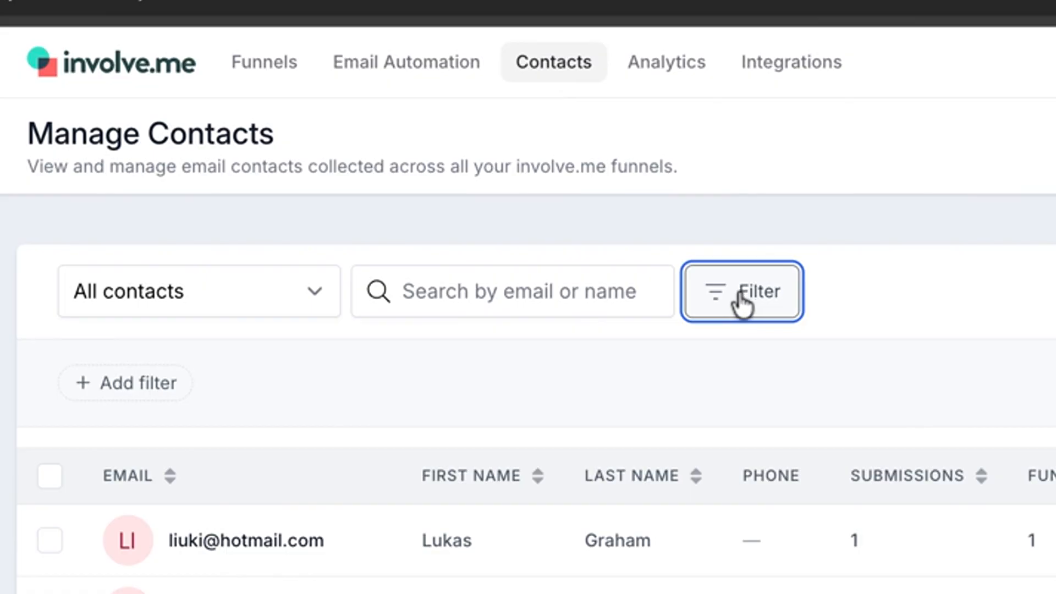
click(134, 388)
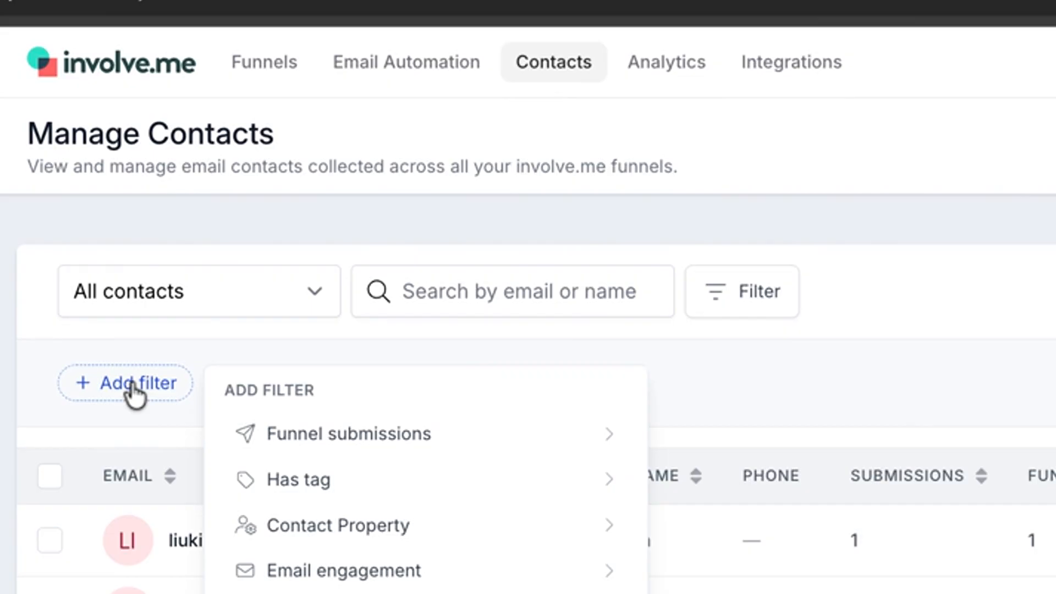
click(445, 495)
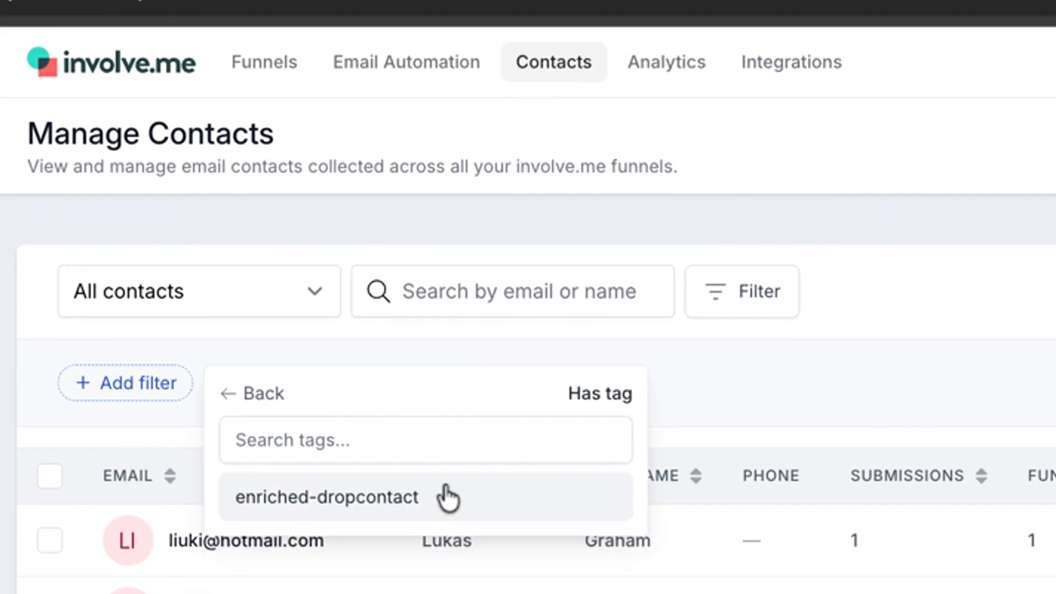
click(361, 497)
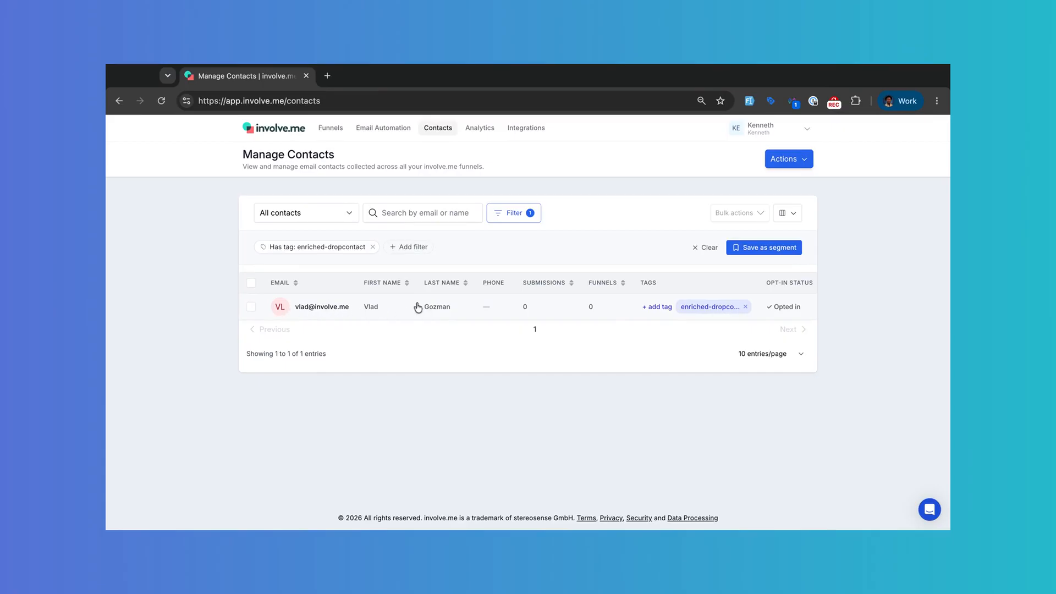
click(383, 309)
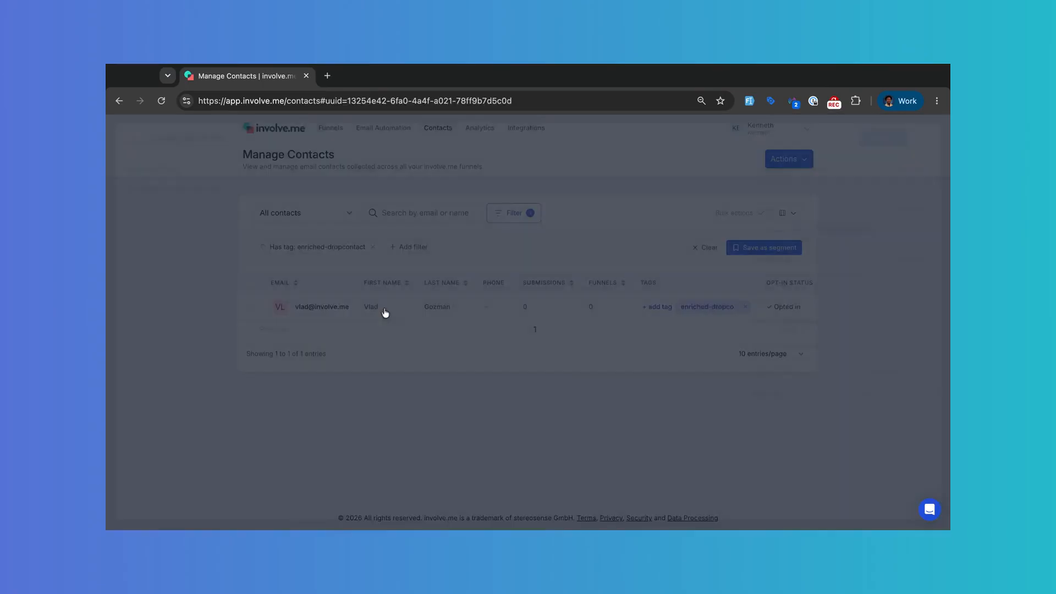